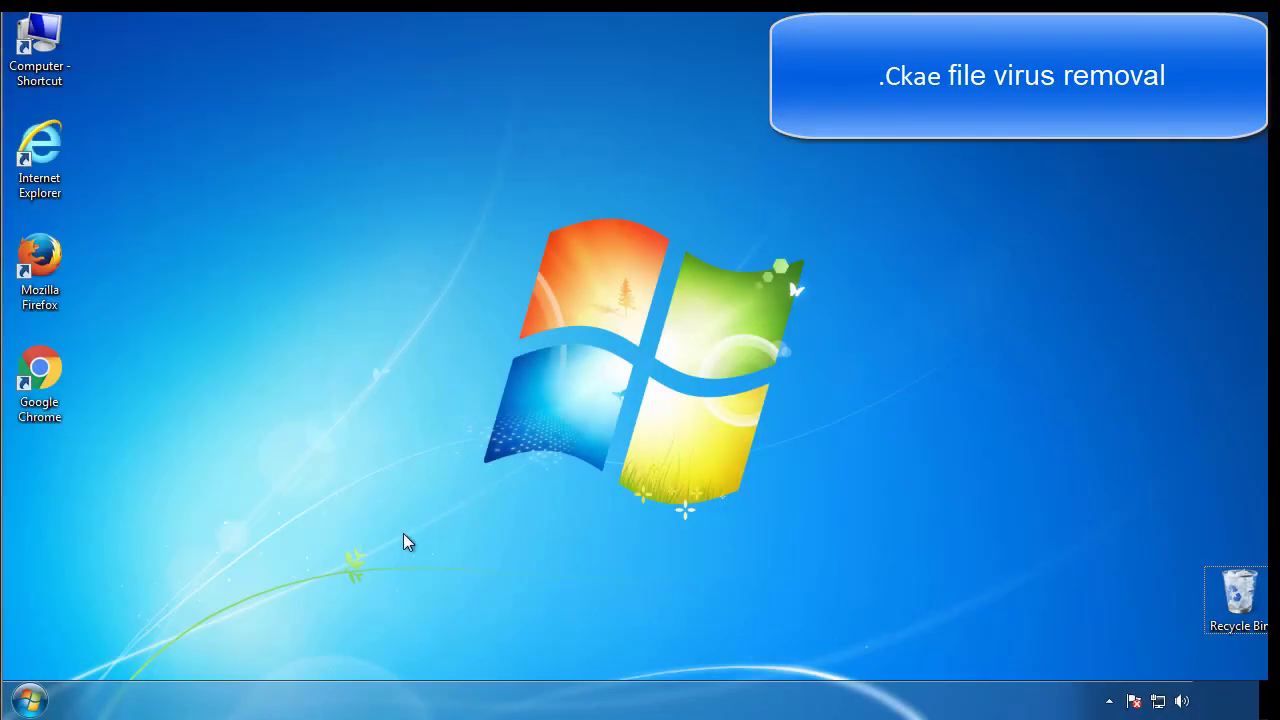
Enable Safe boot with the Minimal option in System Configuration (msconfig), restart the computer and dismiss the safe mode help window.
left_click(30, 700)
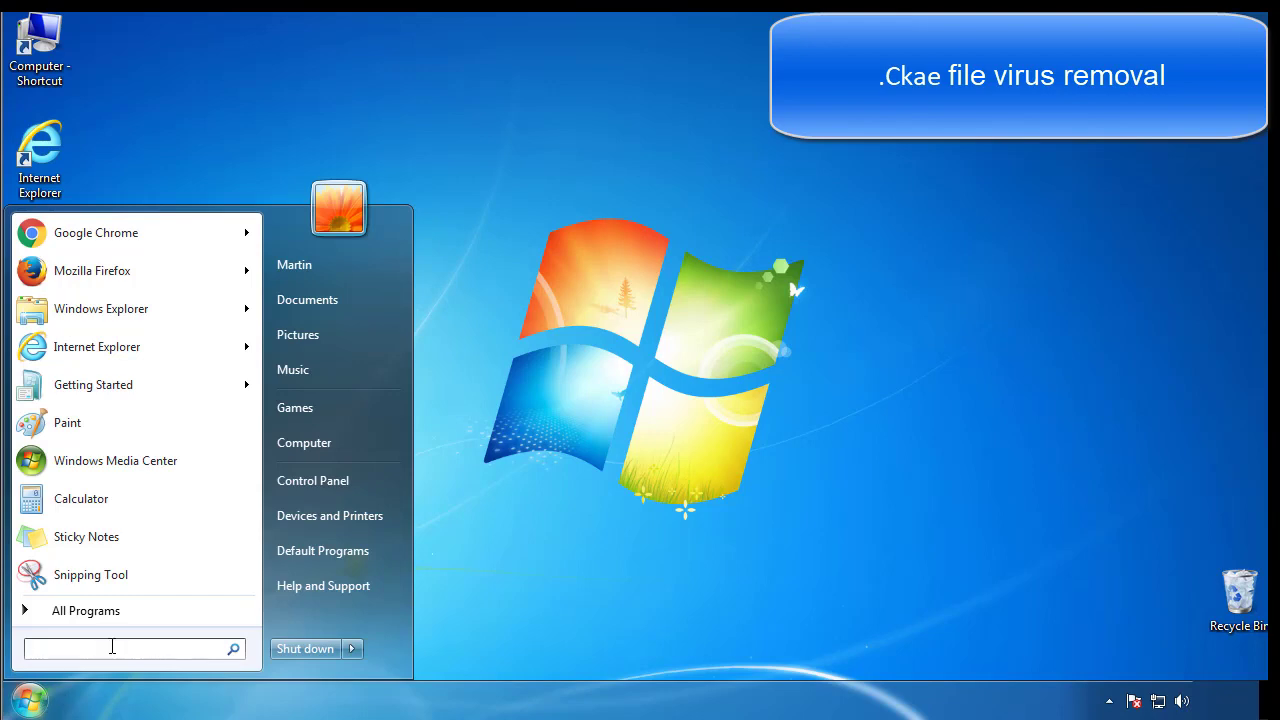
type("msconfig")
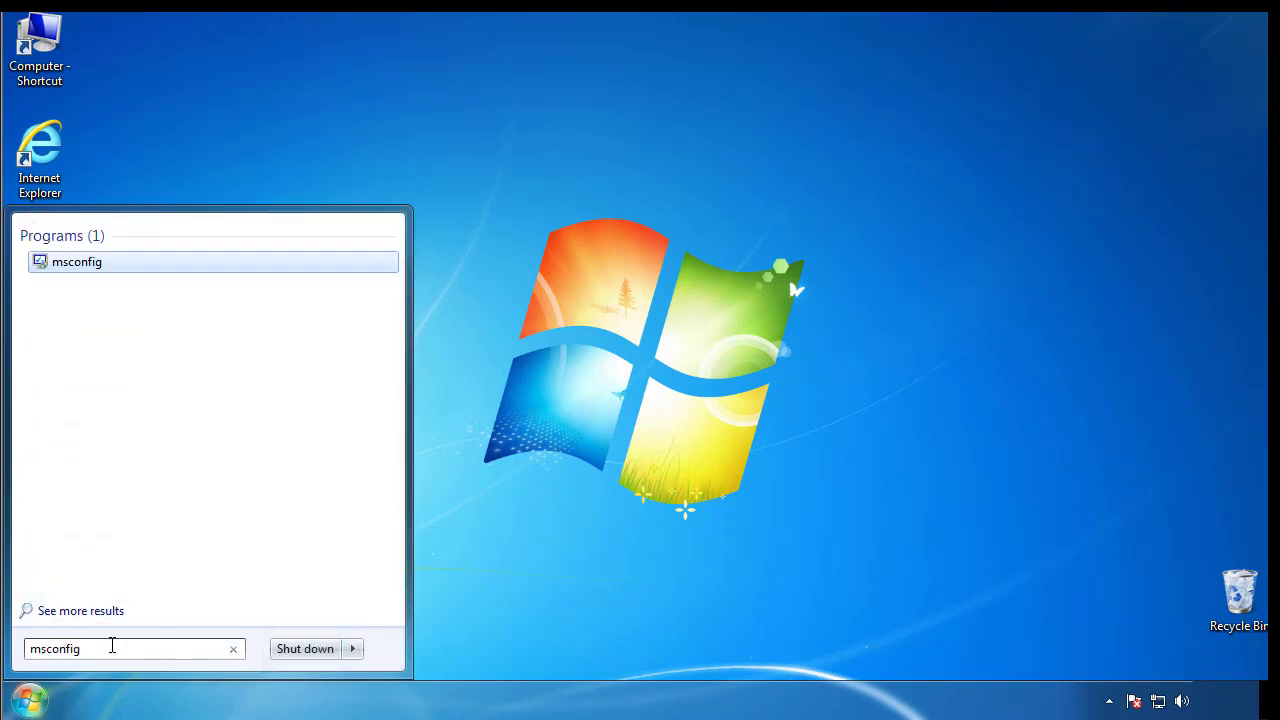
key("Return")
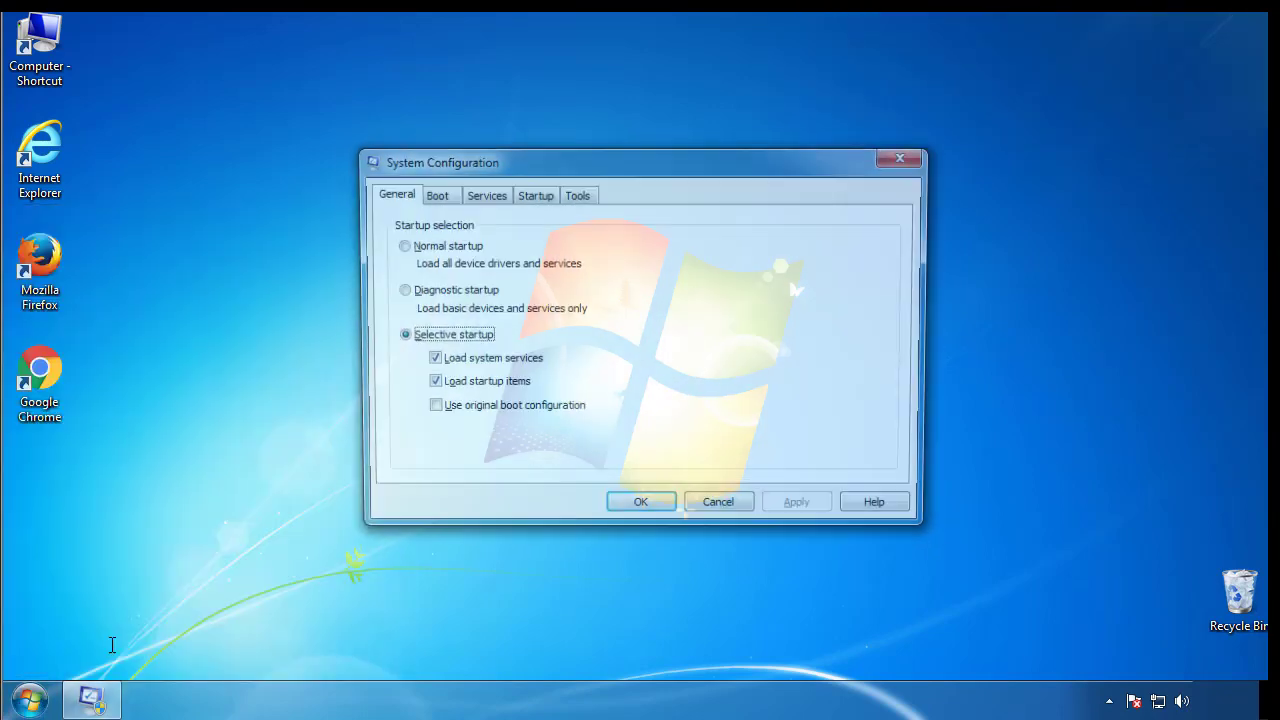
left_click(432, 195)
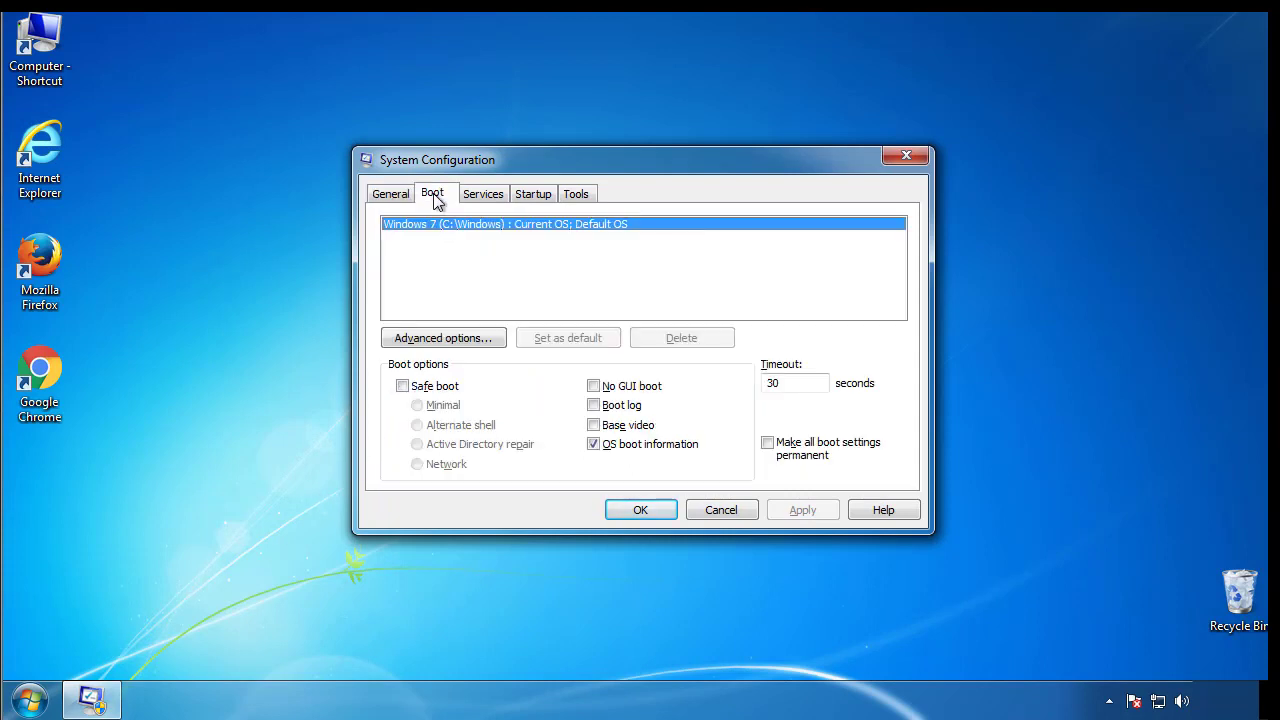
left_click(402, 386)
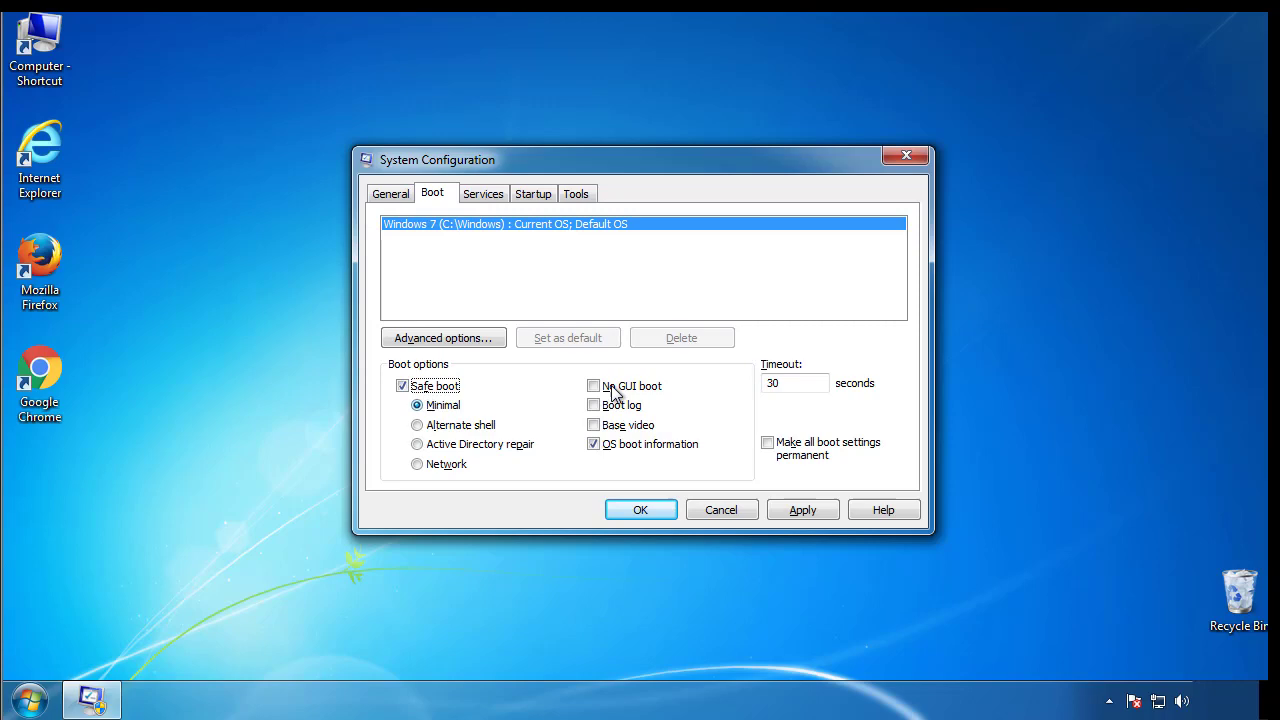
left_click(659, 518)
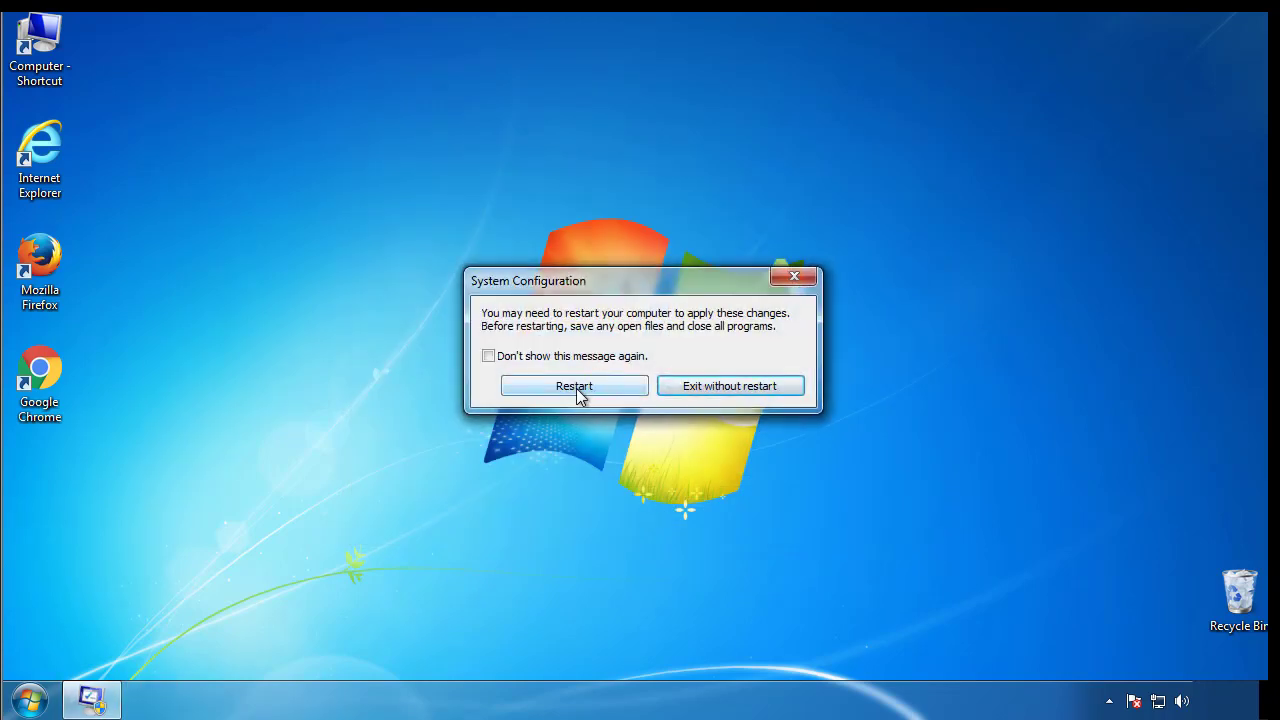
left_click(578, 390)
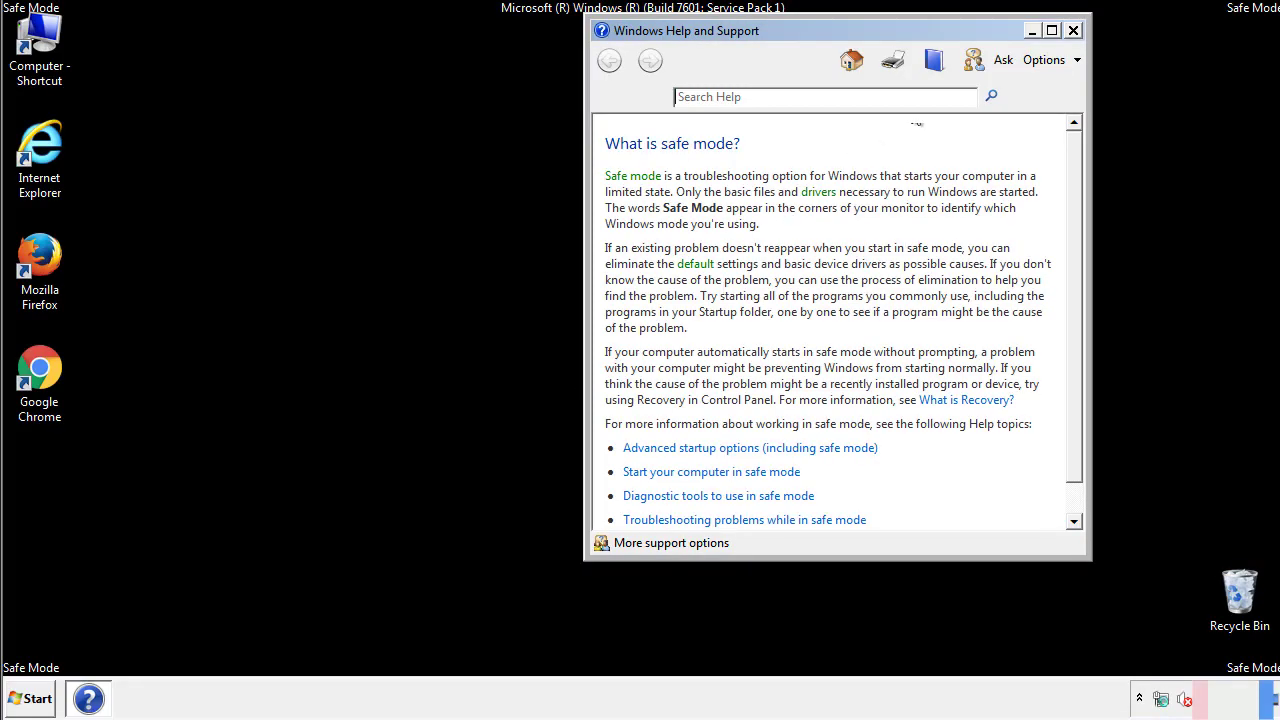
left_click(1073, 30)
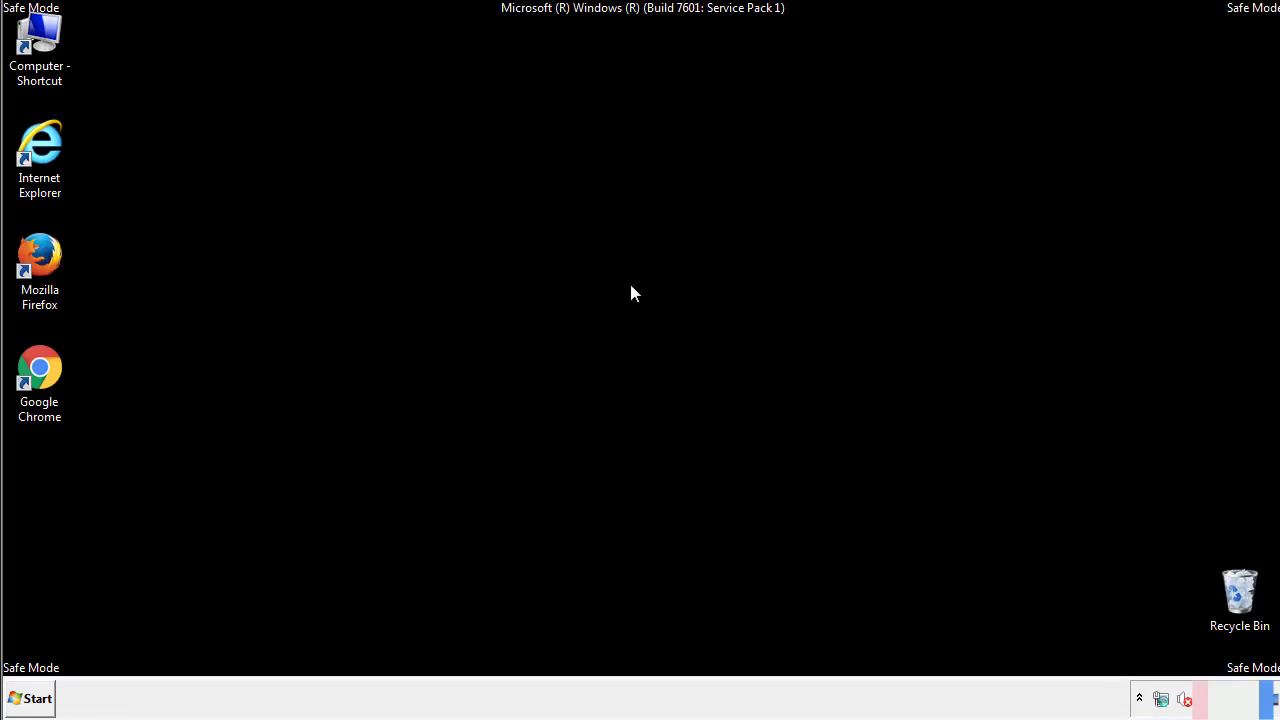
Check in the Control Panel's Folder Options that hidden files, folders, and drives are set to show, then accept and close both windows.
left_click(33, 698)
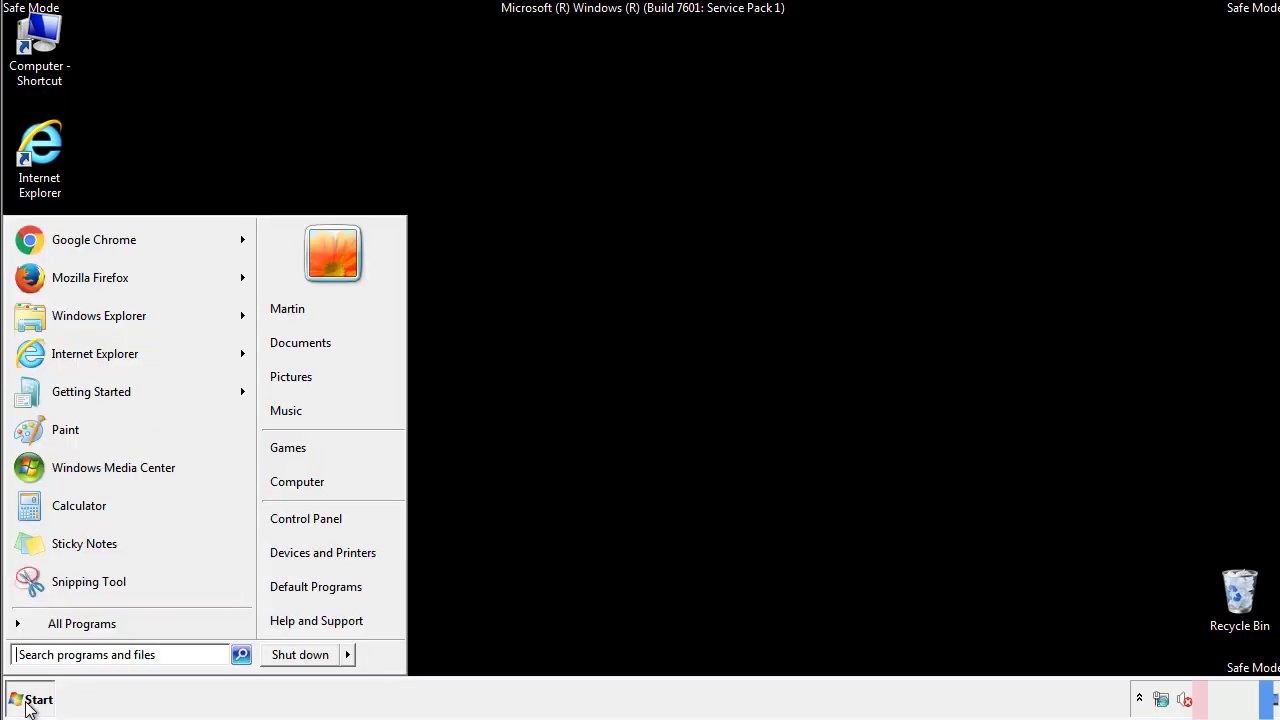
left_click(320, 516)
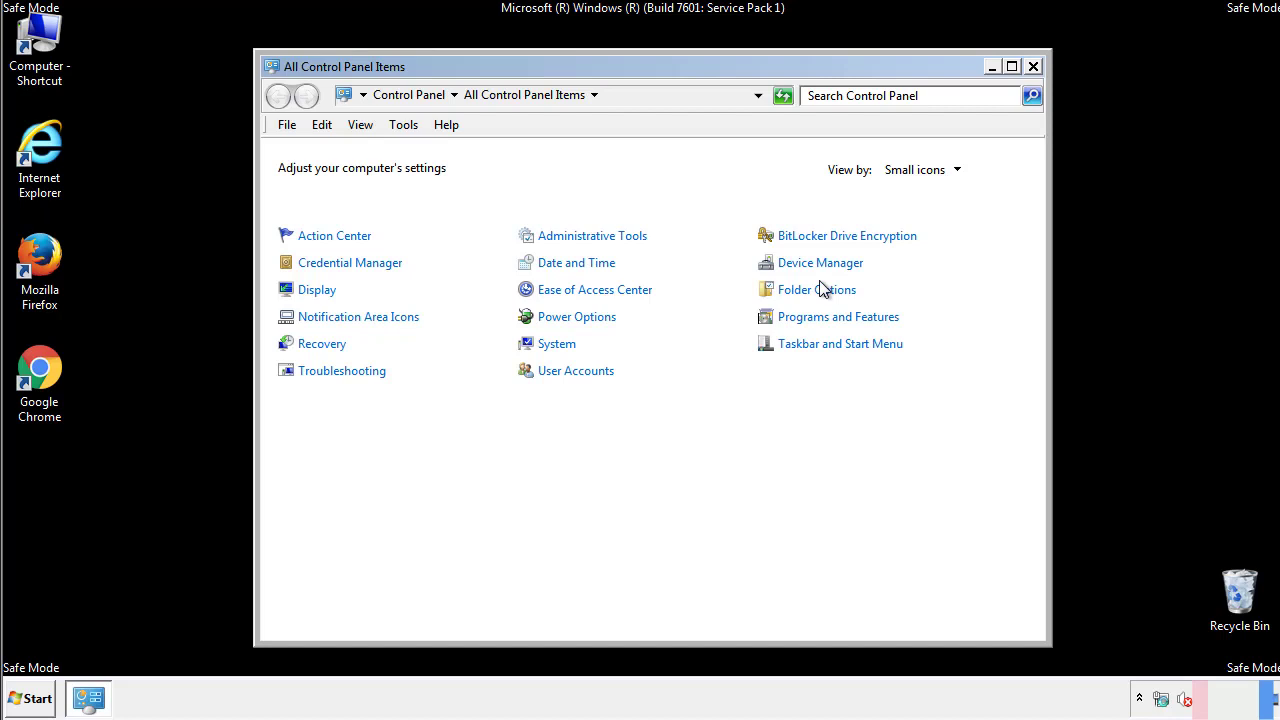
left_click(818, 290)
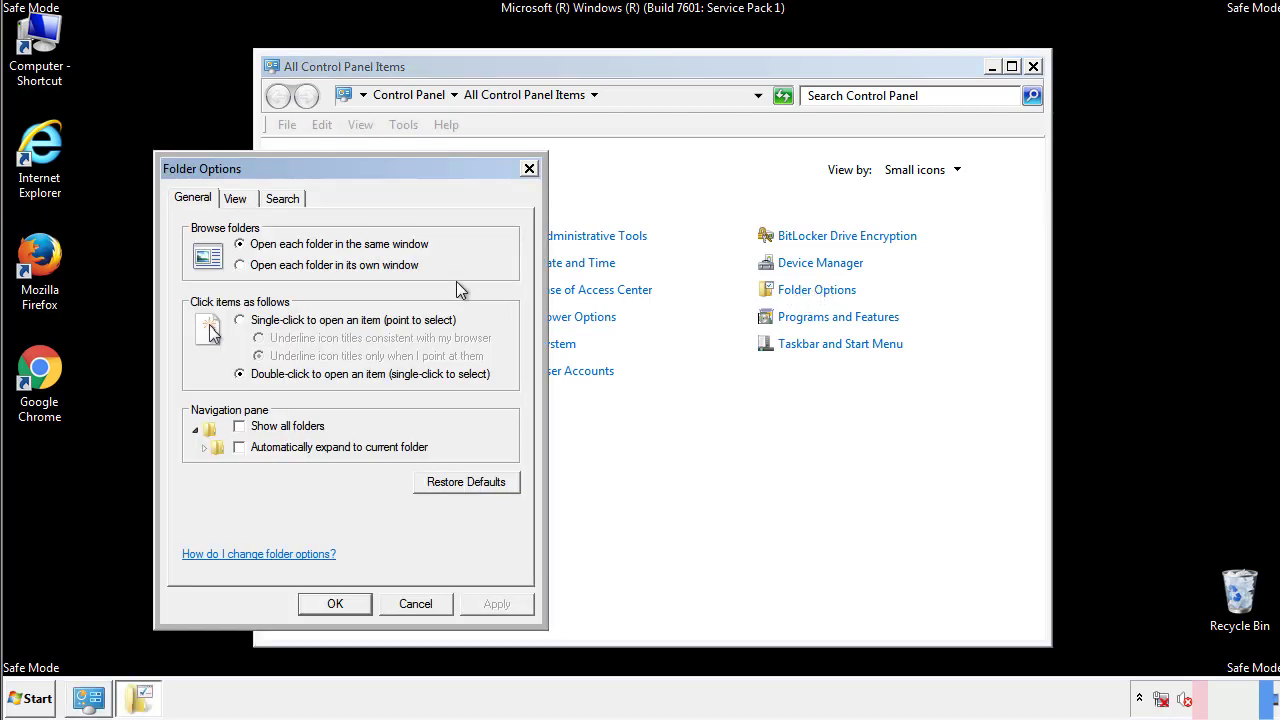
left_click(238, 201)
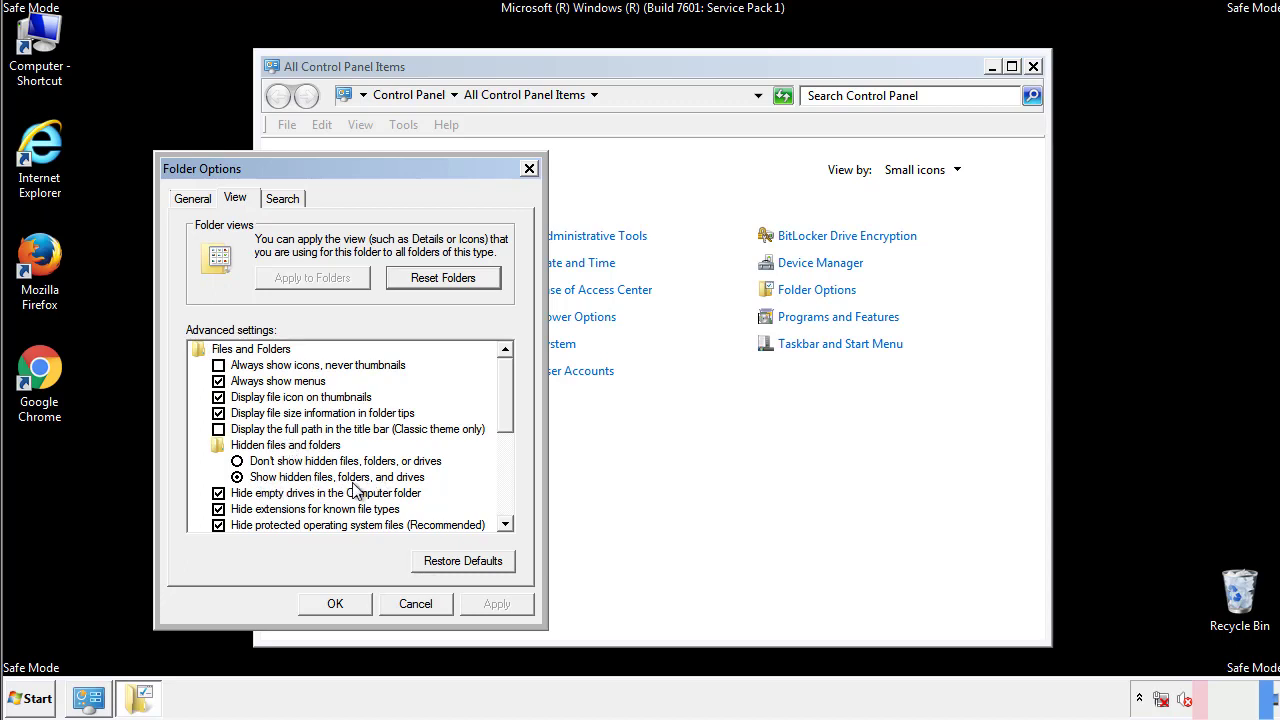
left_click(345, 601)
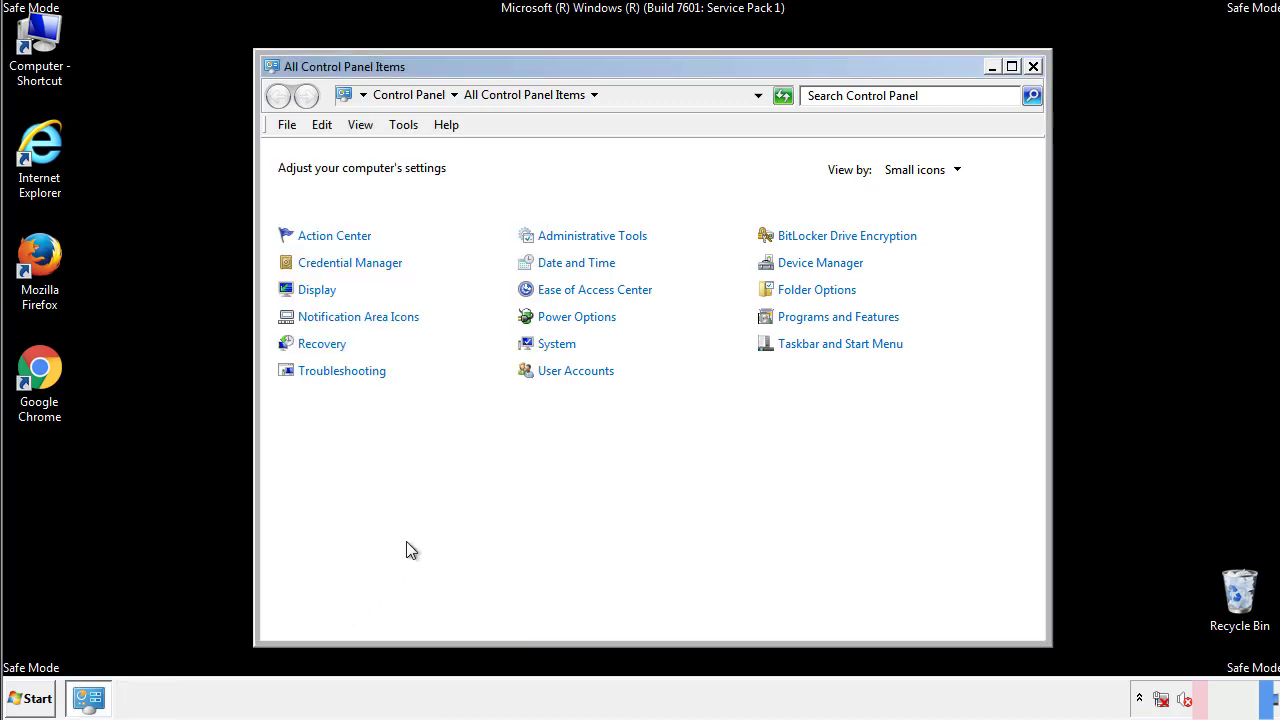
left_click(1033, 66)
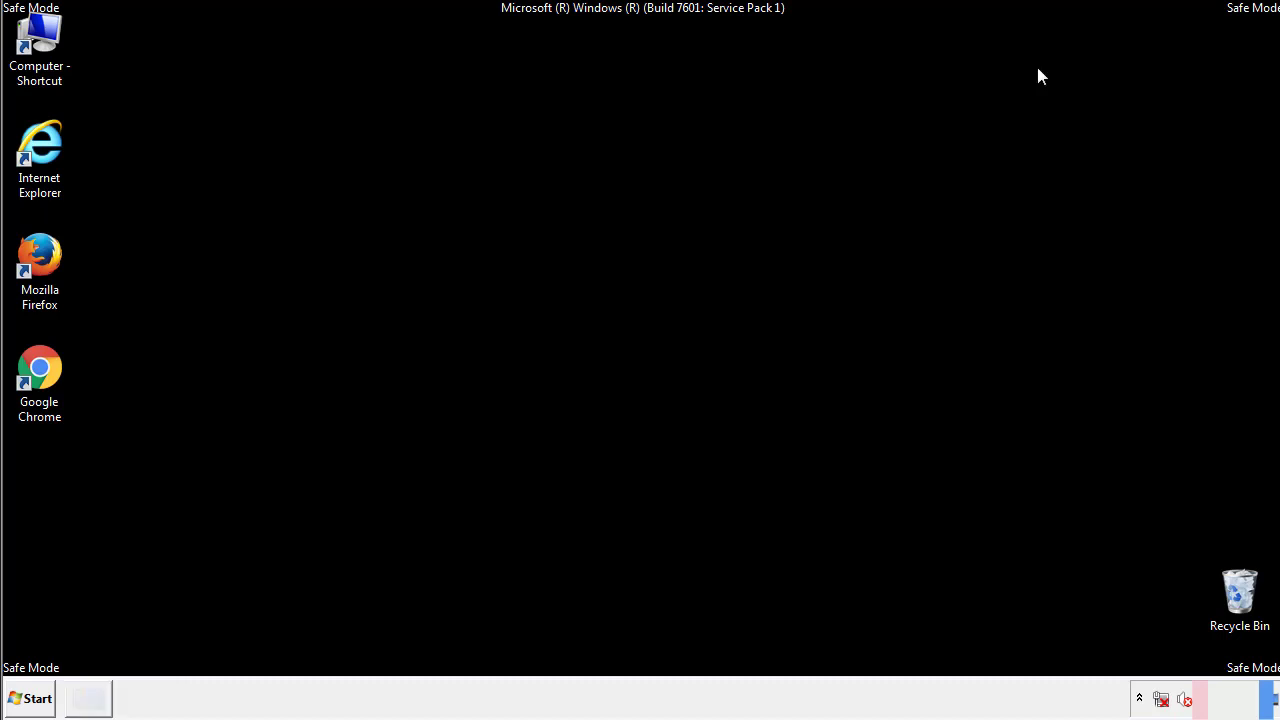
Browse from Computer to the folder C:\Windows\System32\drivers\etc.
double_click(52, 35)
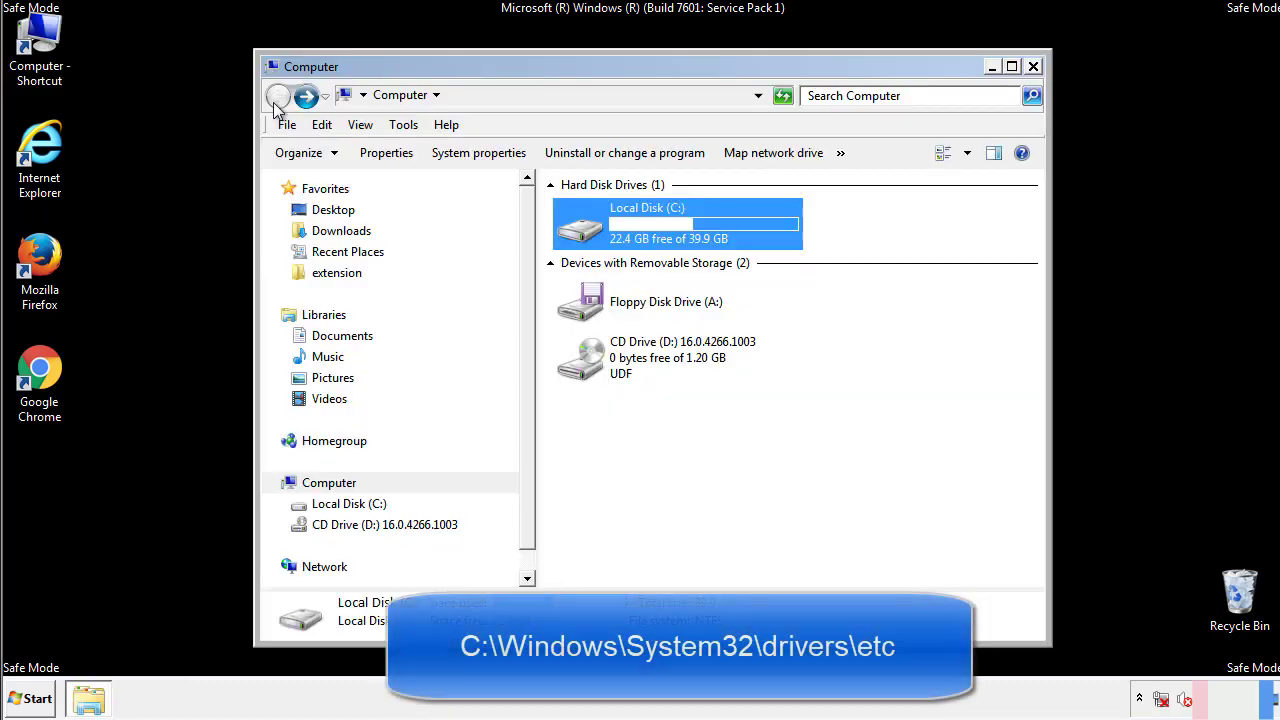
double_click(578, 228)
left_click(583, 369)
double_click(584, 368)
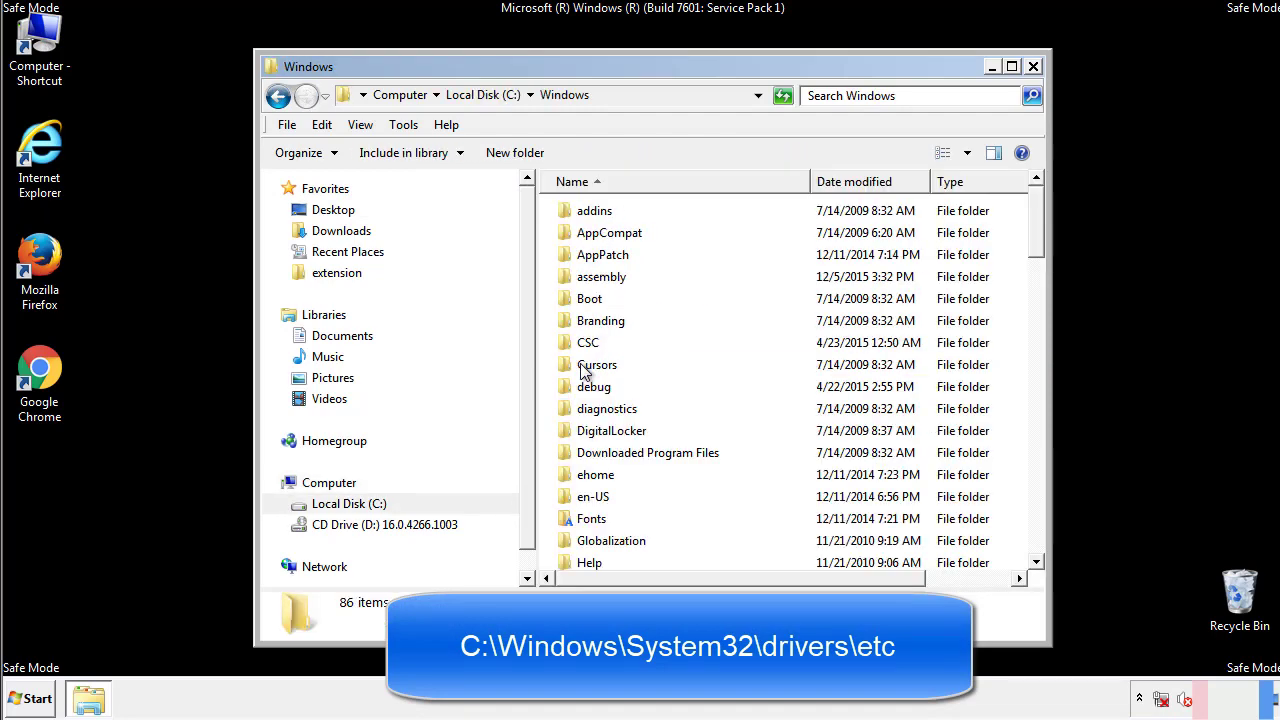
scroll(588, 450, "down", 2)
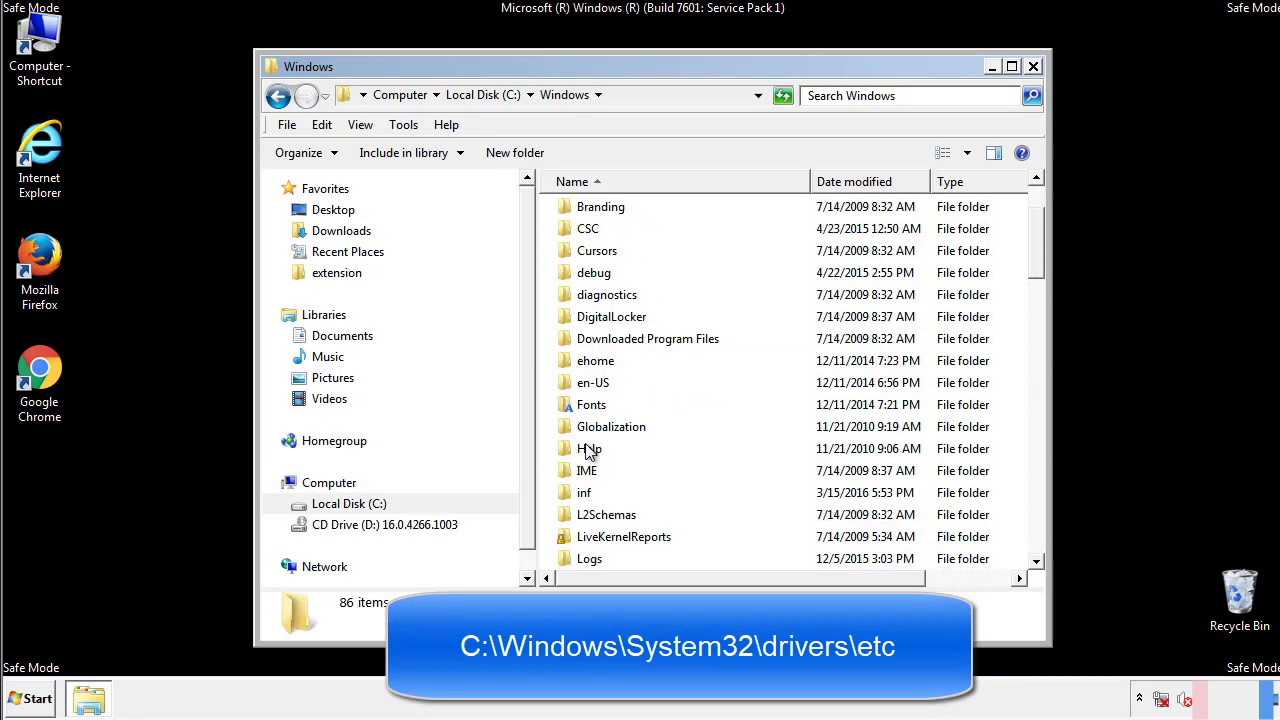
scroll(588, 452, "down", 7)
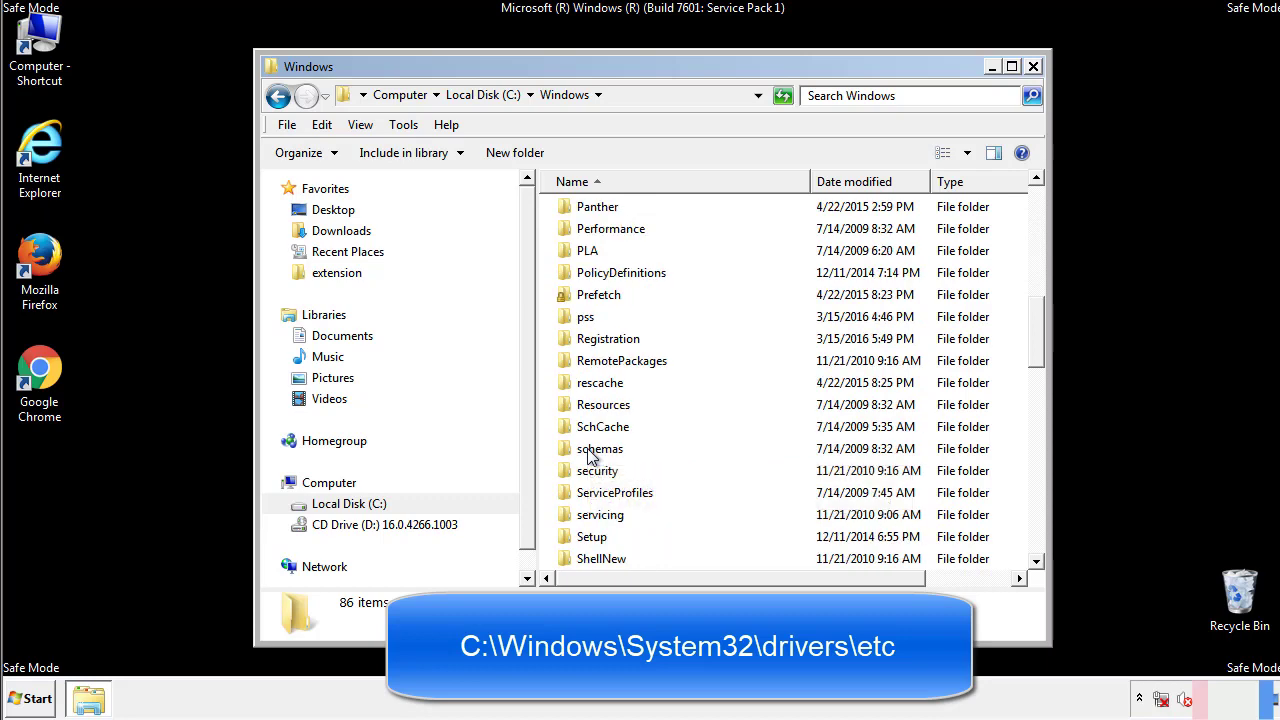
scroll(590, 455, "down", 2)
double_click(605, 515)
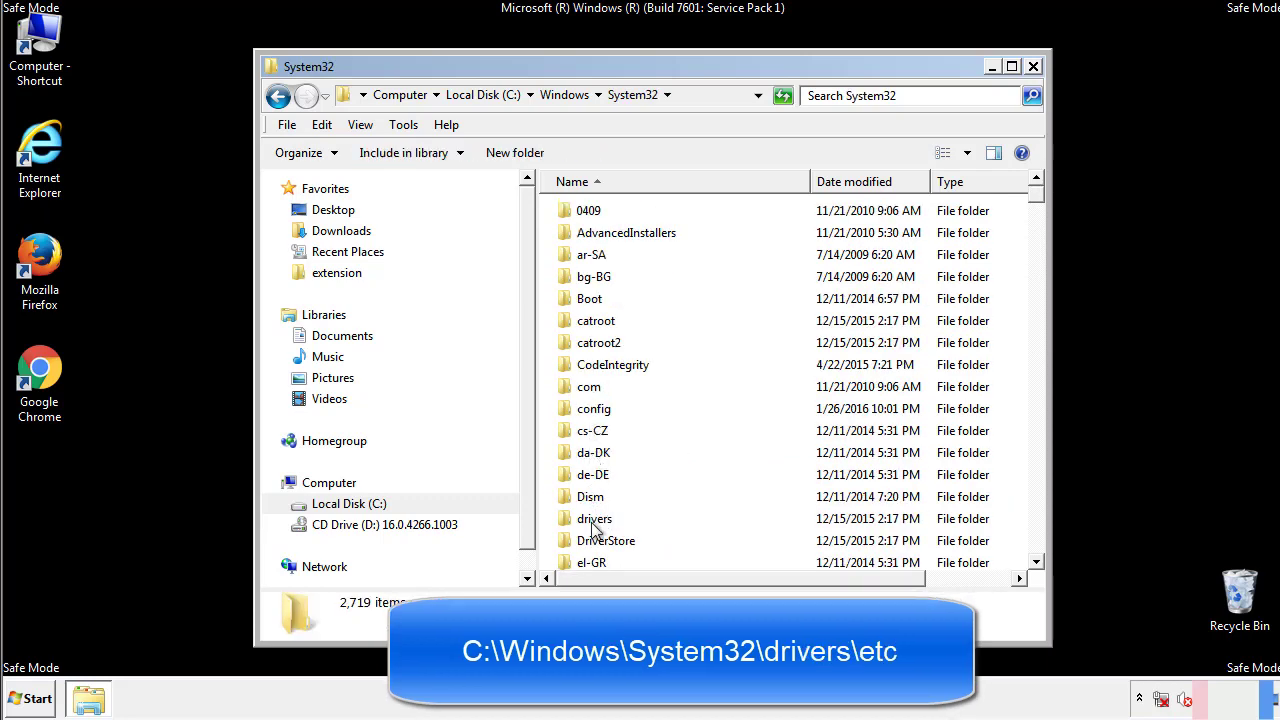
double_click(595, 519)
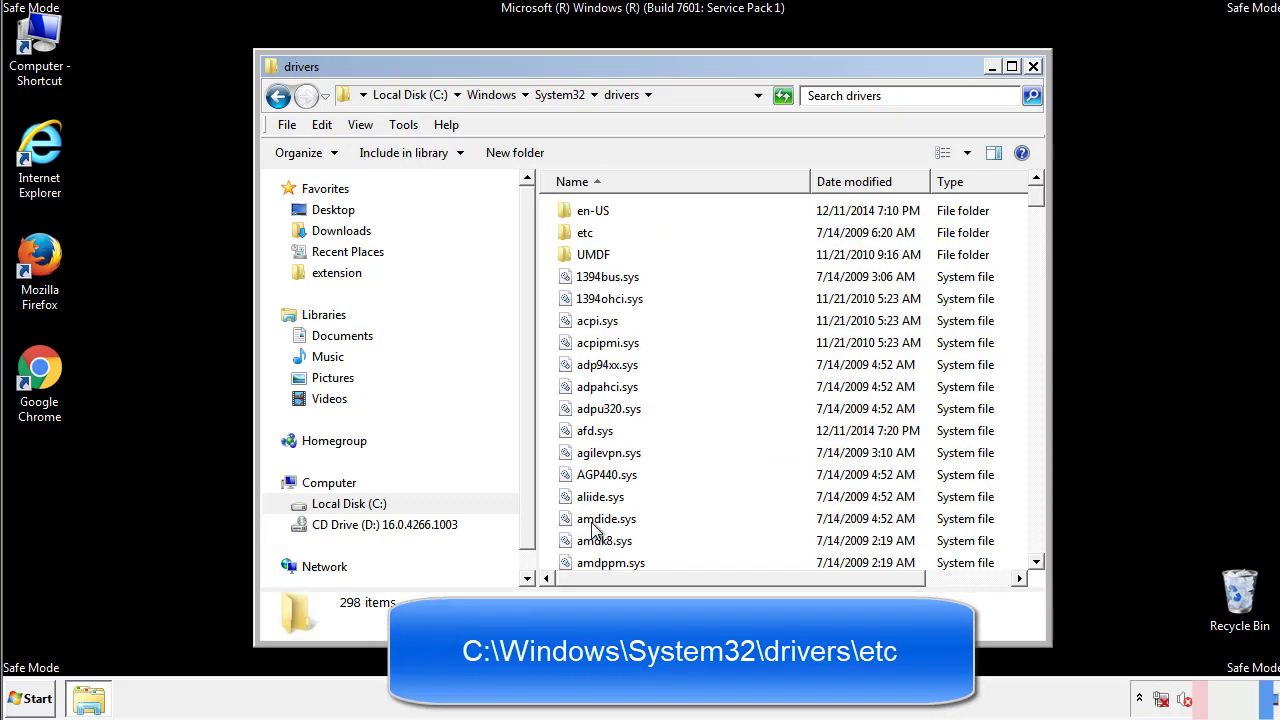
double_click(574, 236)
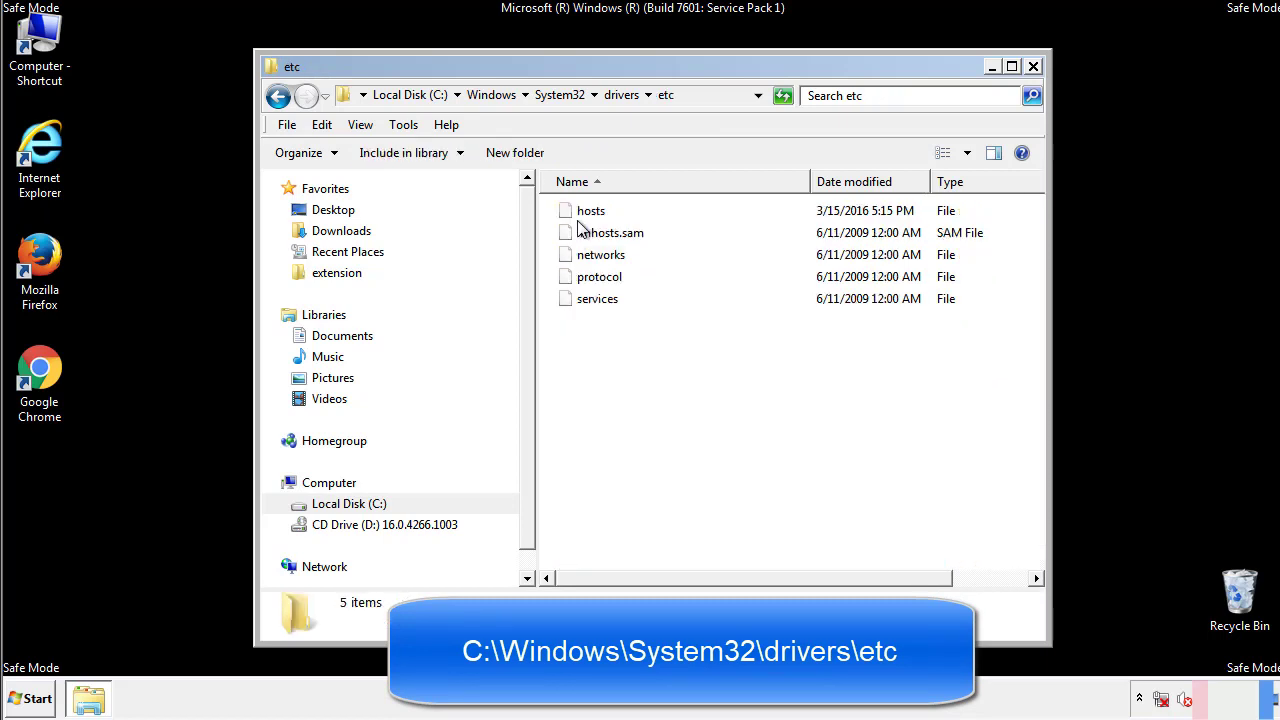
Open the hosts file with Notepad and move its window so the whole text is in view.
double_click(582, 212)
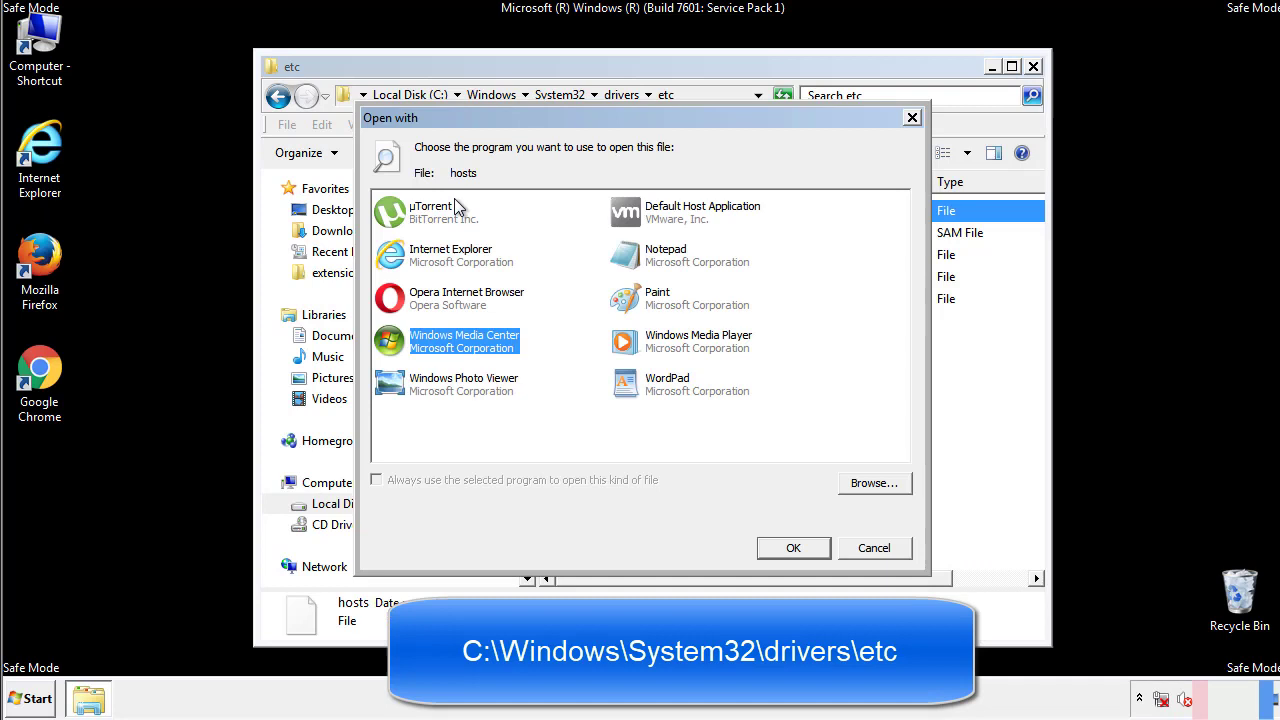
left_click(650, 262)
left_click(792, 548)
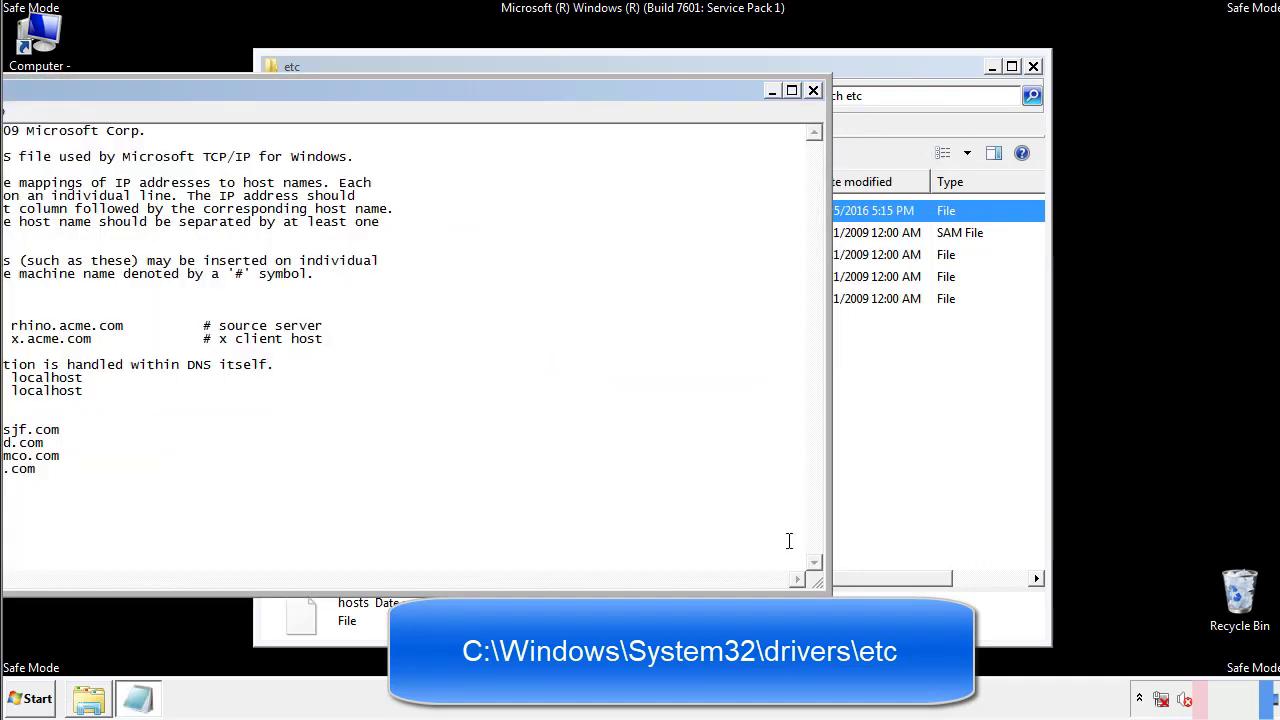
left_click_drag(523, 90, 814, 109)
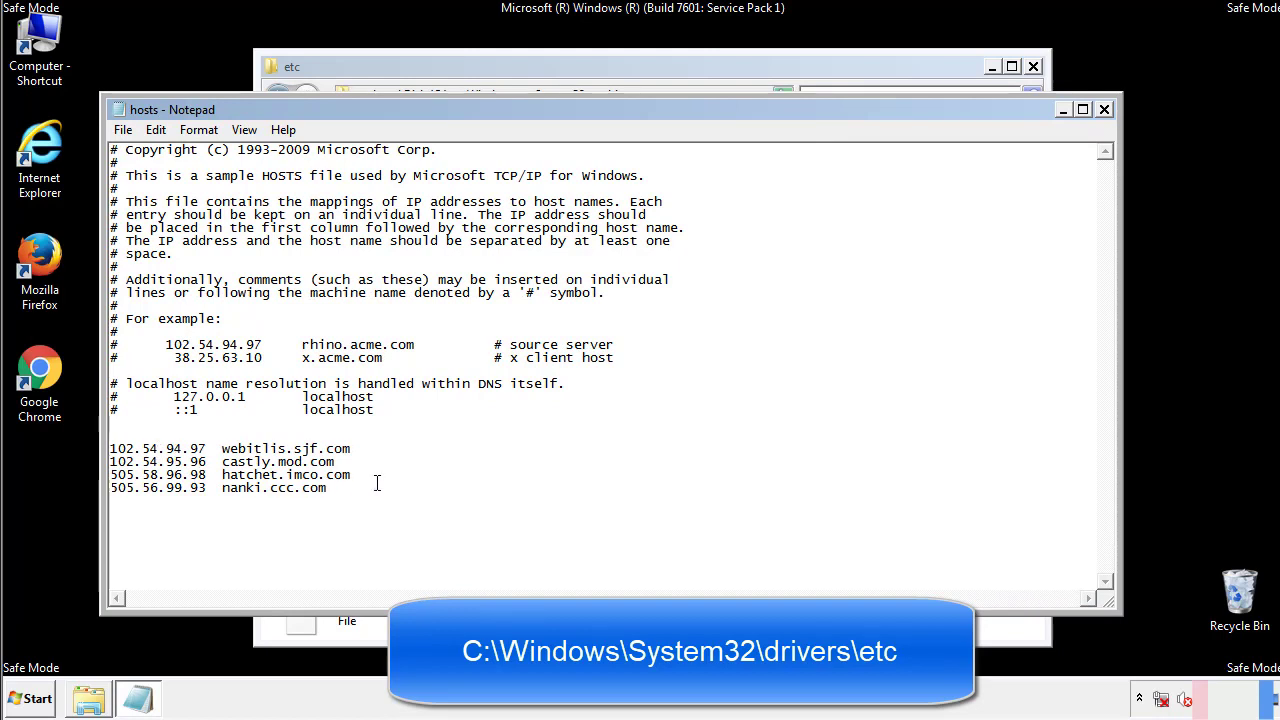
Delete the four host entries below the localhost lines, from webitlis.sjf.com to nanki.ccc.com, save the hosts file and close its folder.
left_click_drag(358, 490, 108, 446)
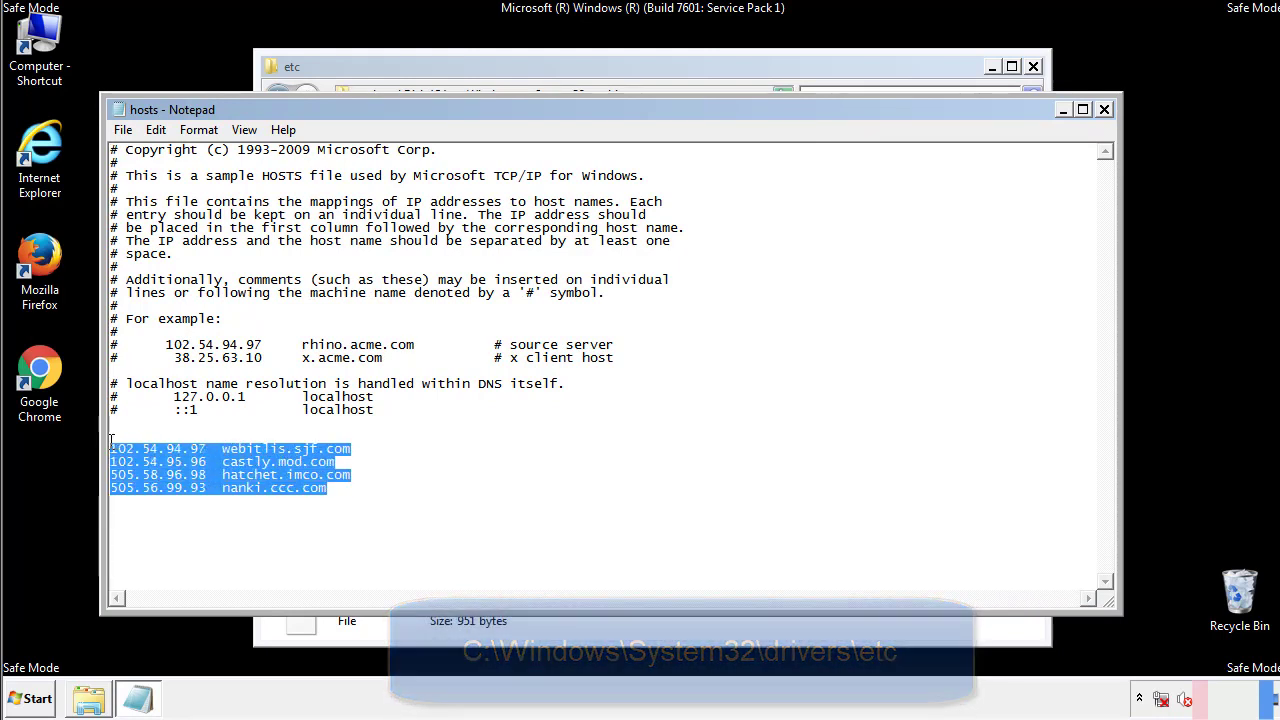
key("Delete")
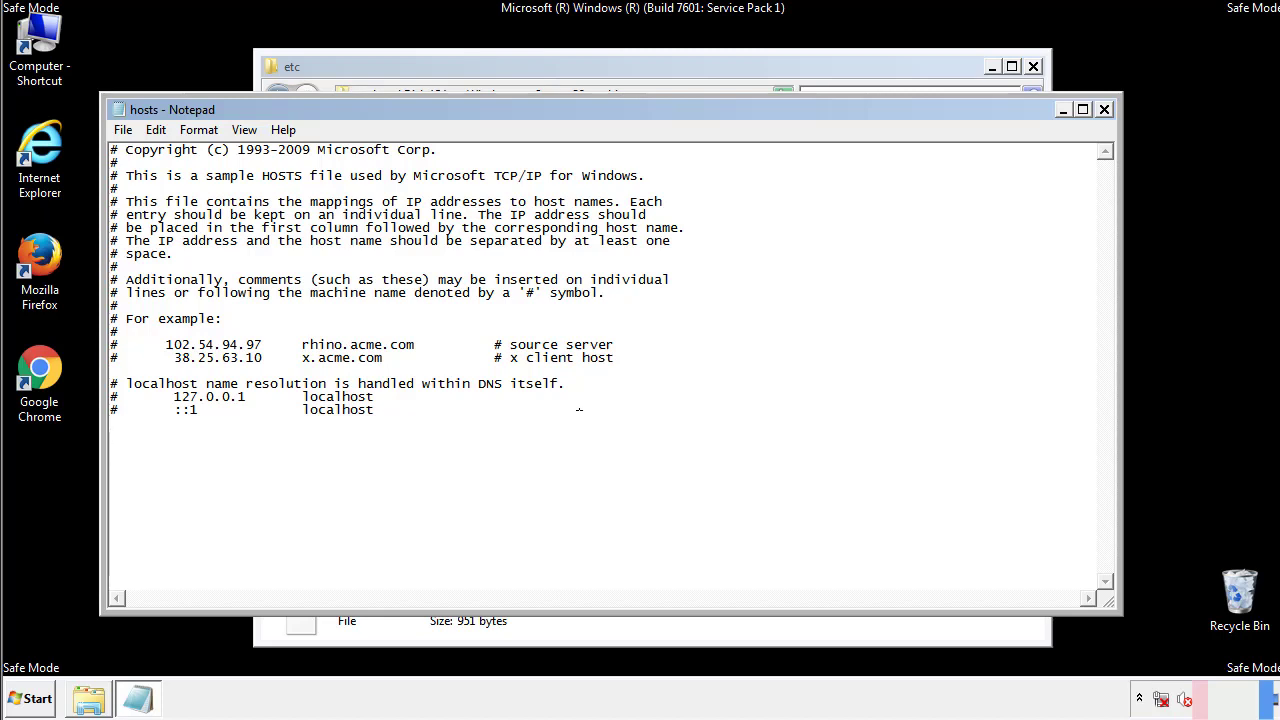
left_click(1104, 110)
left_click(556, 364)
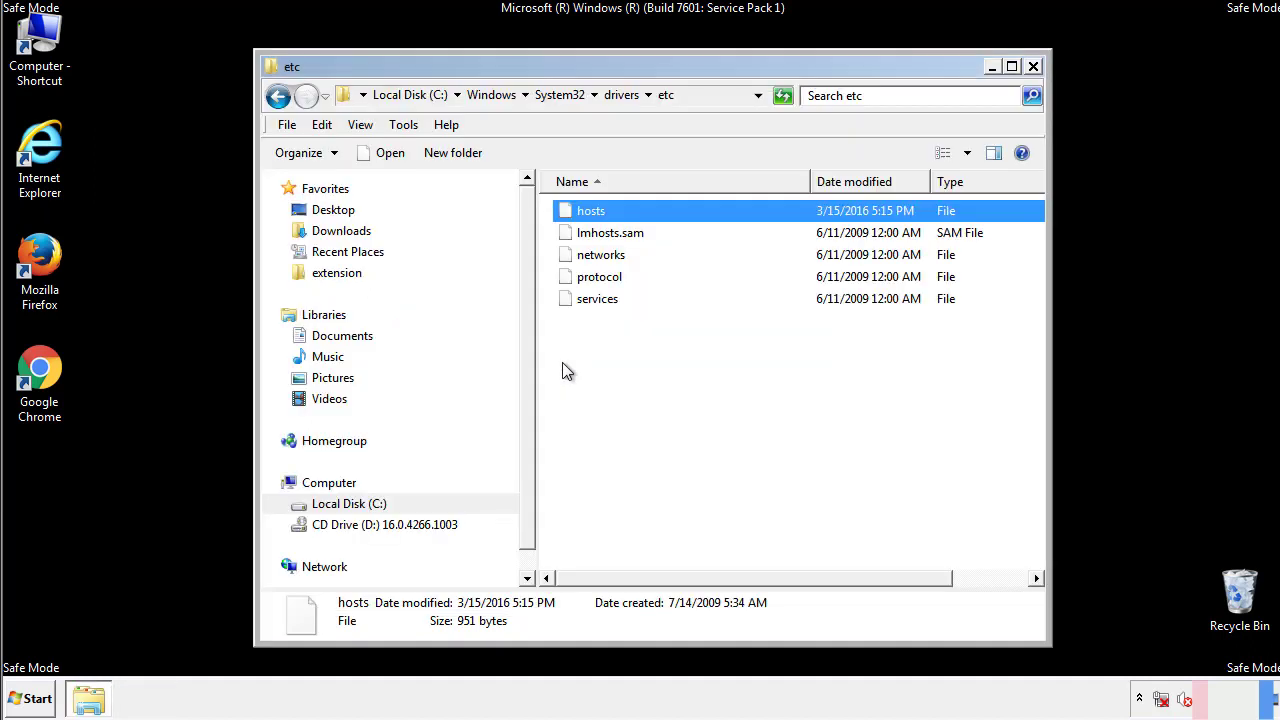
left_click(562, 368)
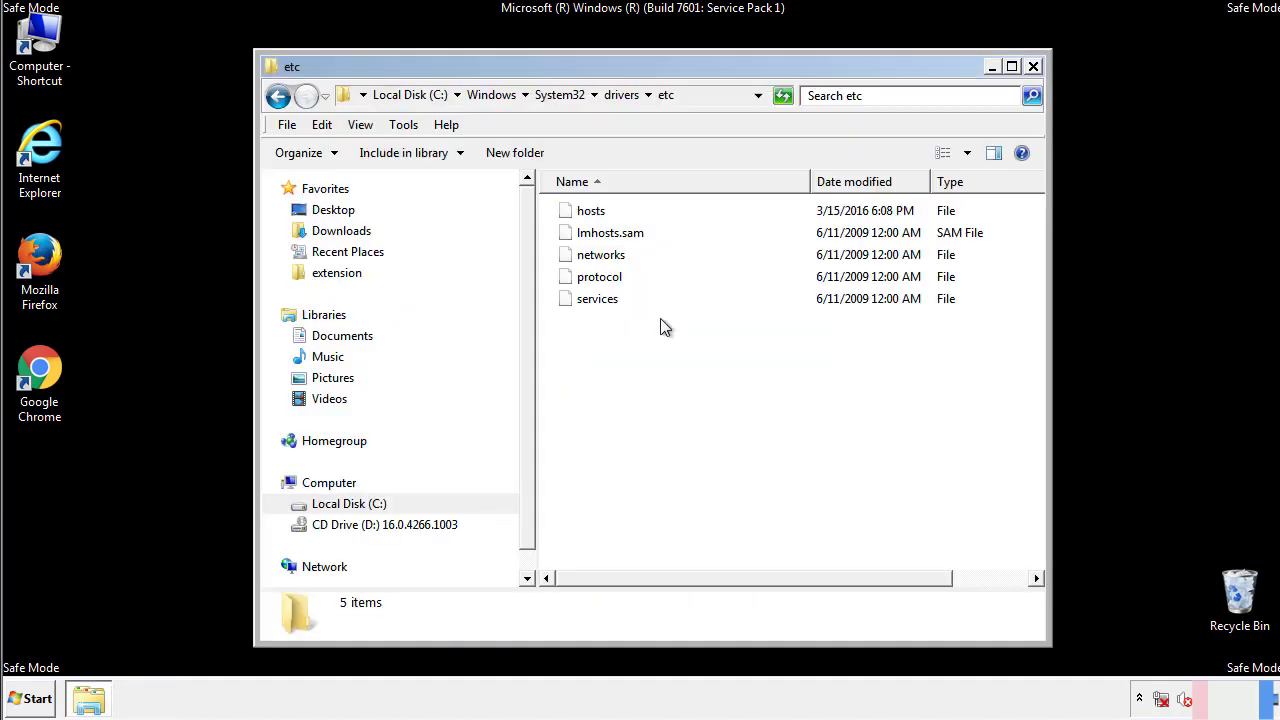
left_click(1033, 66)
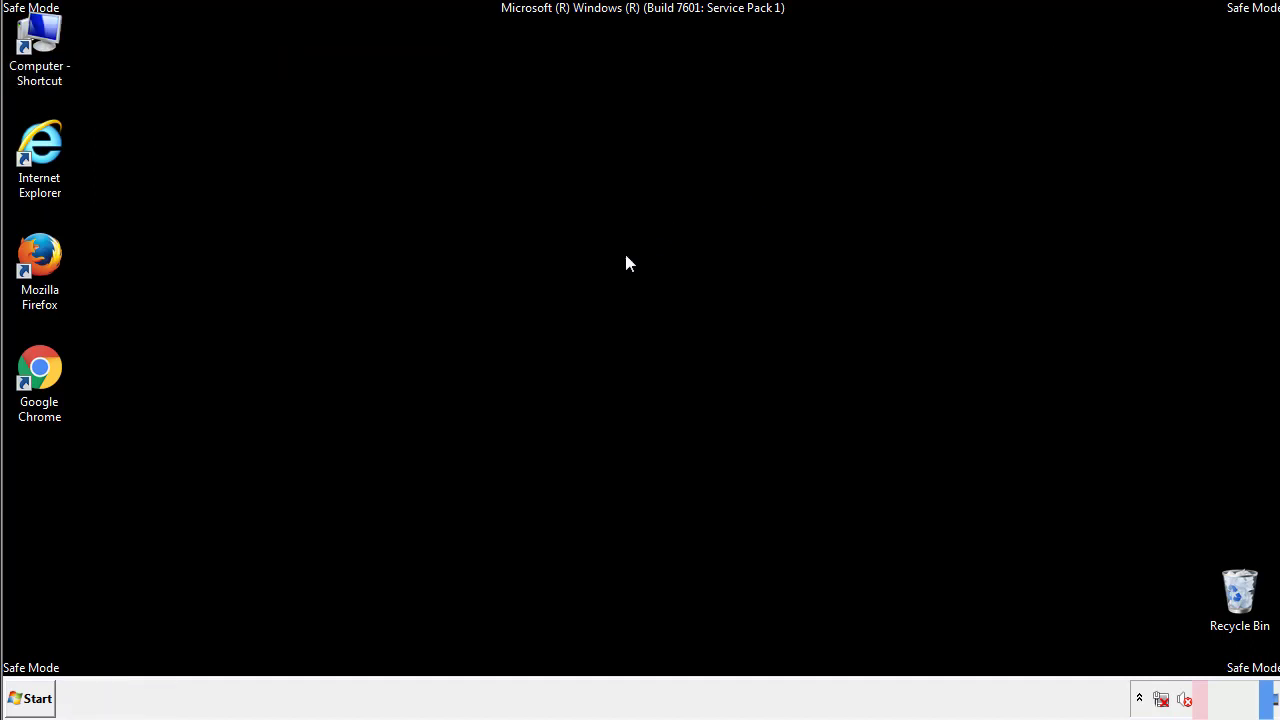
Open the current user's Startup folder from the list of all programs.
left_click(36, 698)
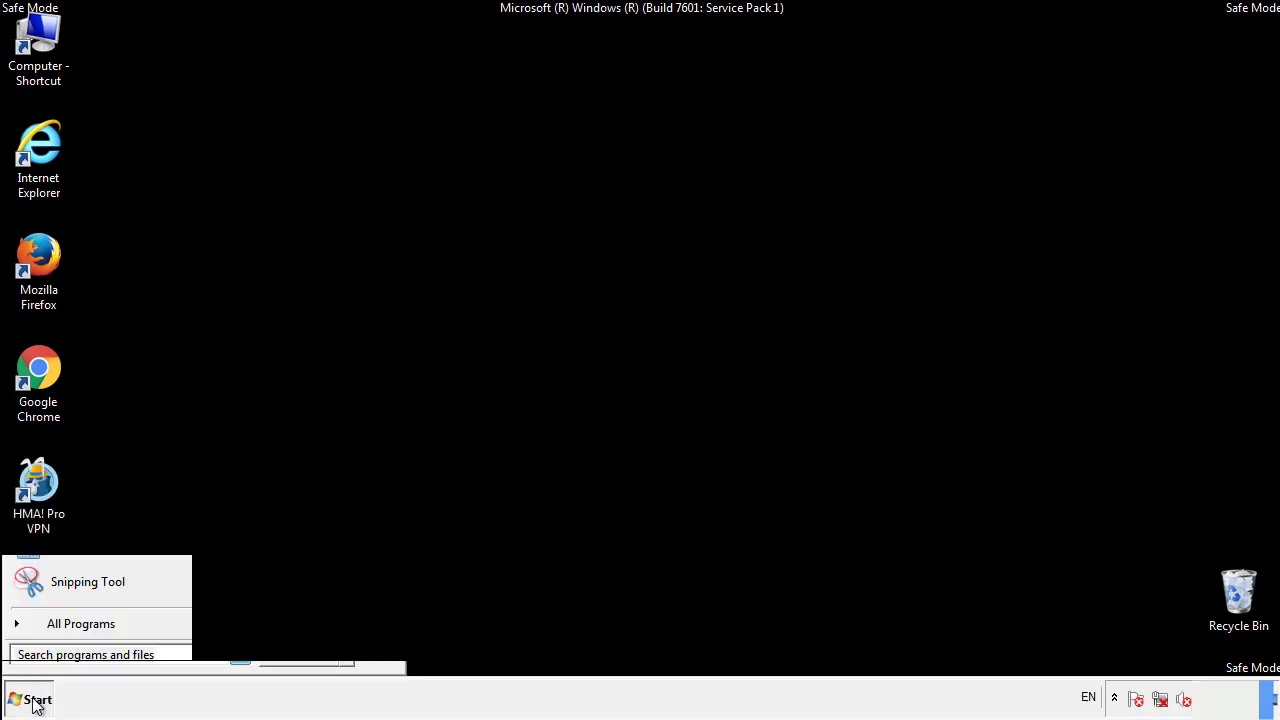
left_click(57, 631)
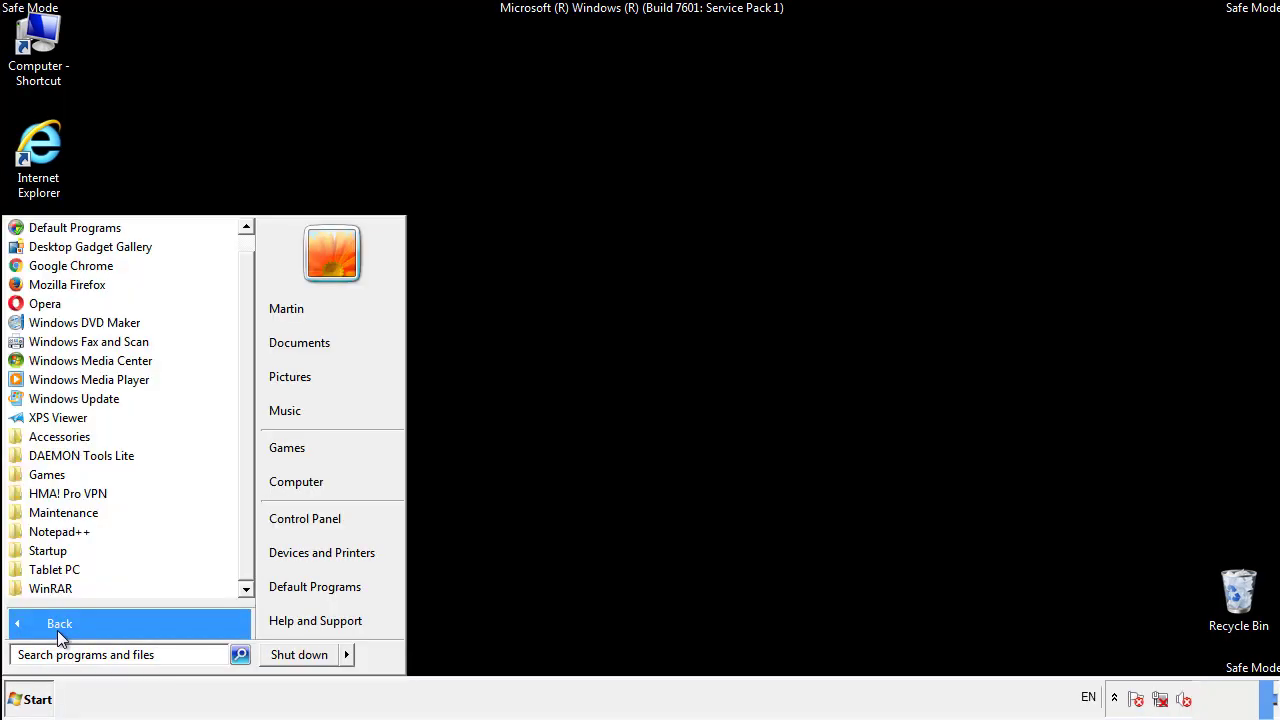
right_click(50, 548)
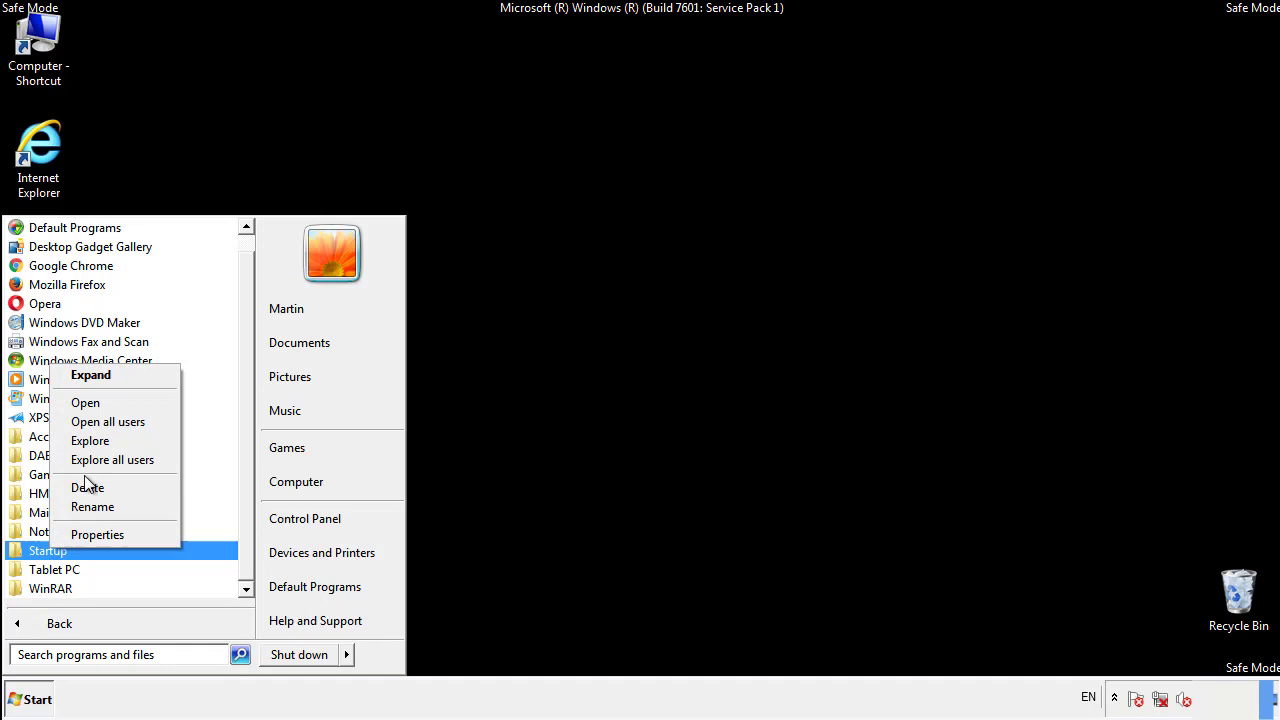
left_click(97, 402)
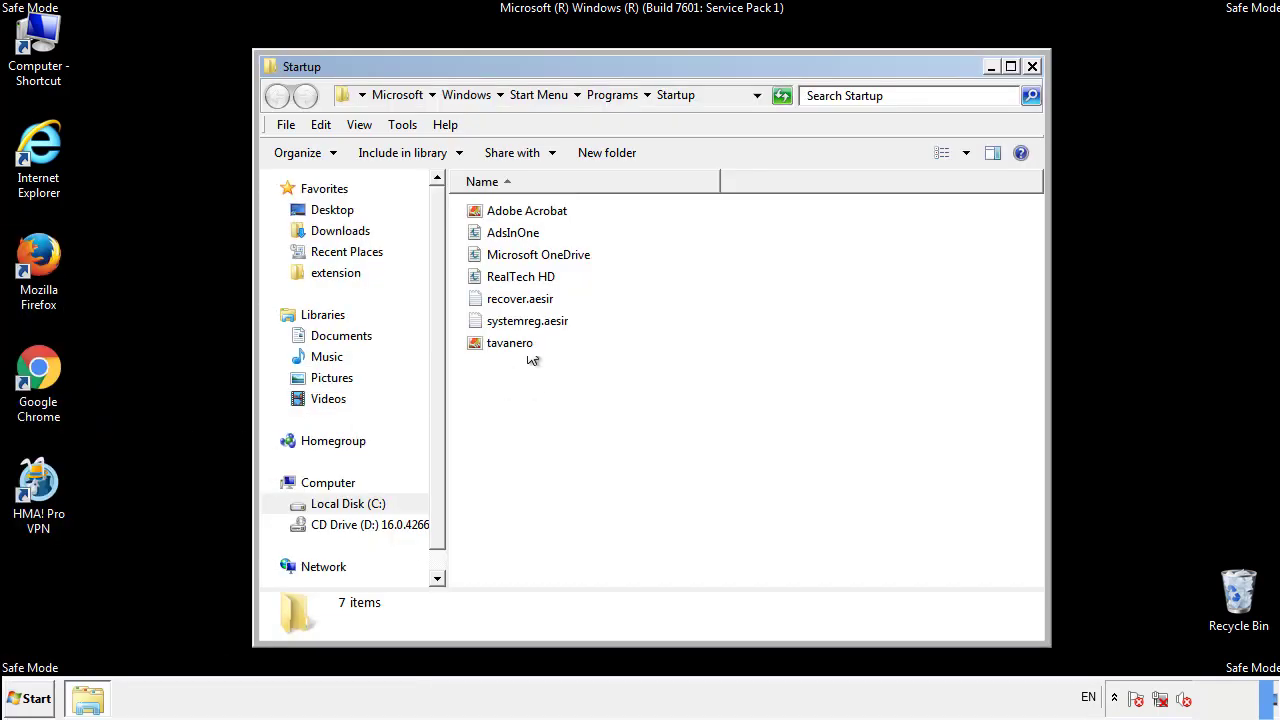
Delete the files AdsInOne, recover.aesir, systemreg.aesir and tavanero from the Startup folder and close the folder.
left_click(522, 234)
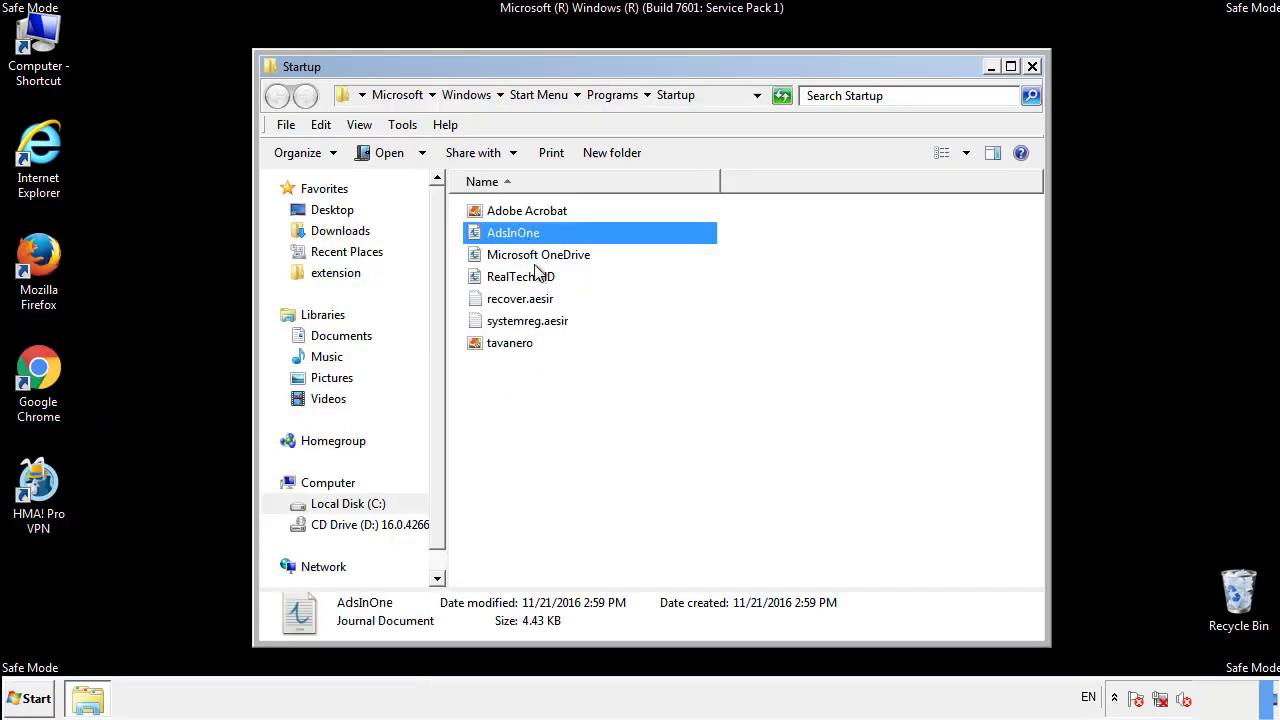
left_click(520, 300, "ctrl")
left_click(532, 321, "ctrl")
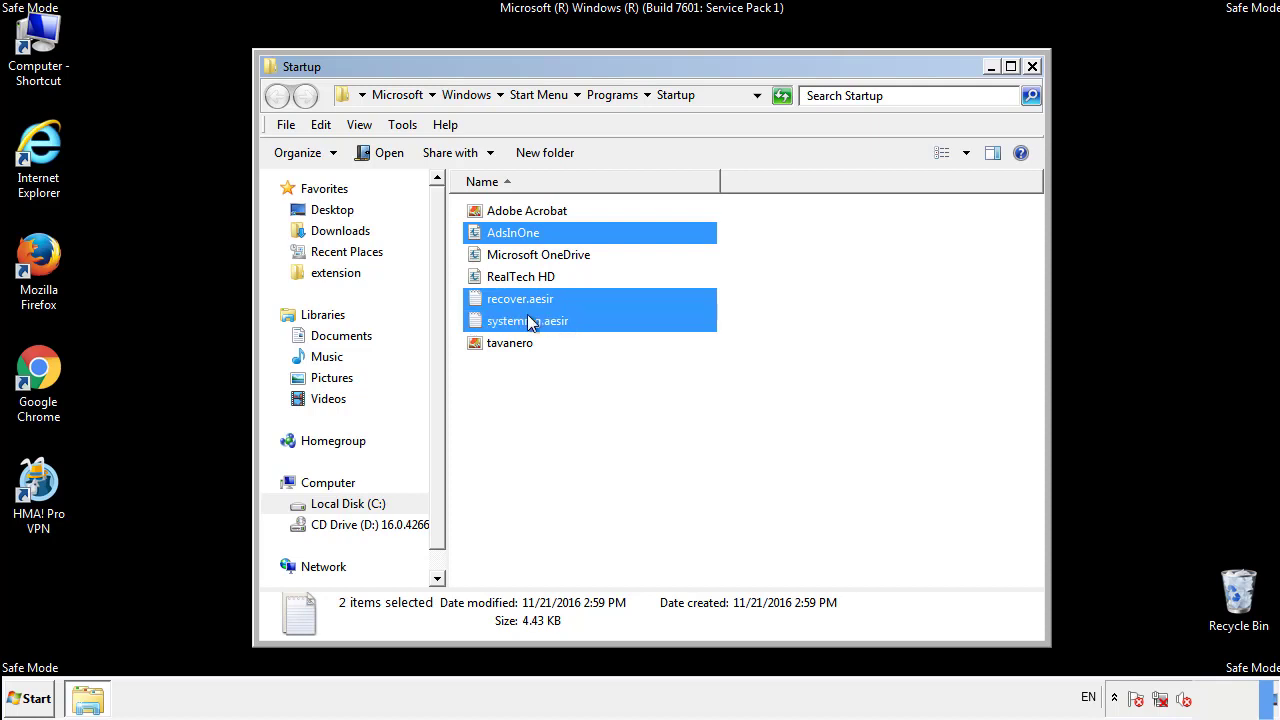
left_click(511, 342, "ctrl")
right_click(506, 344)
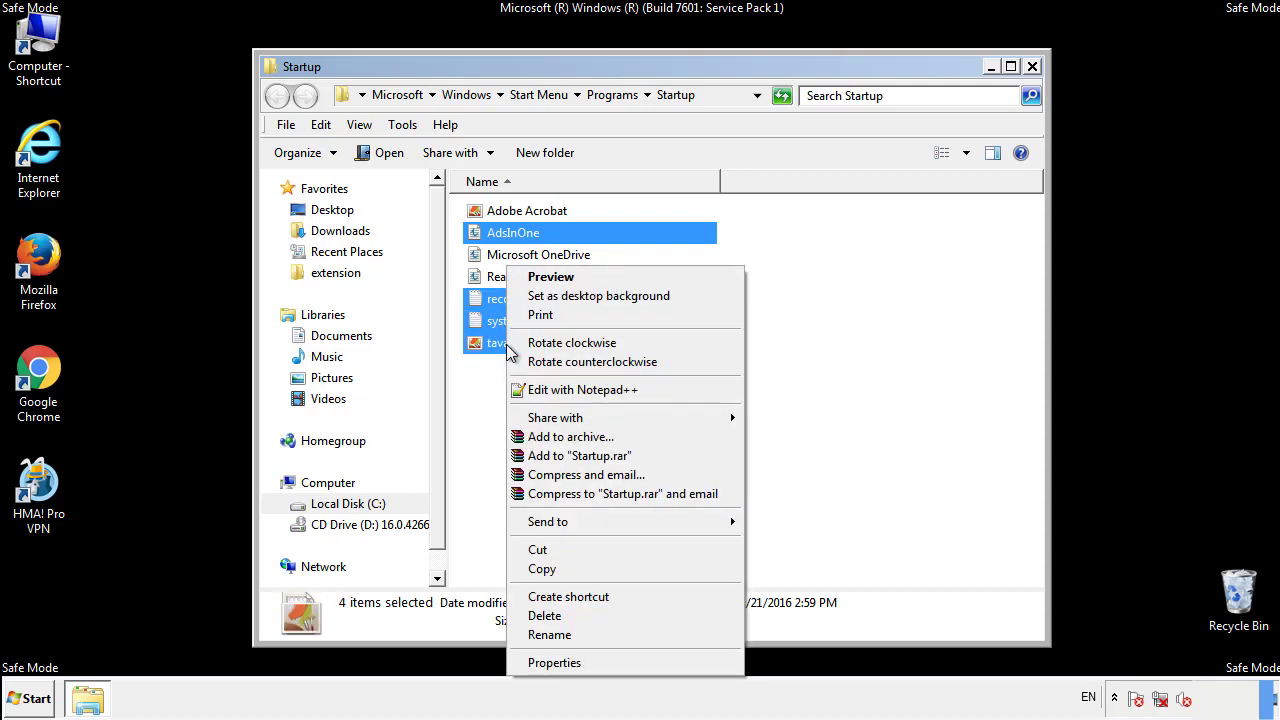
left_click(540, 615)
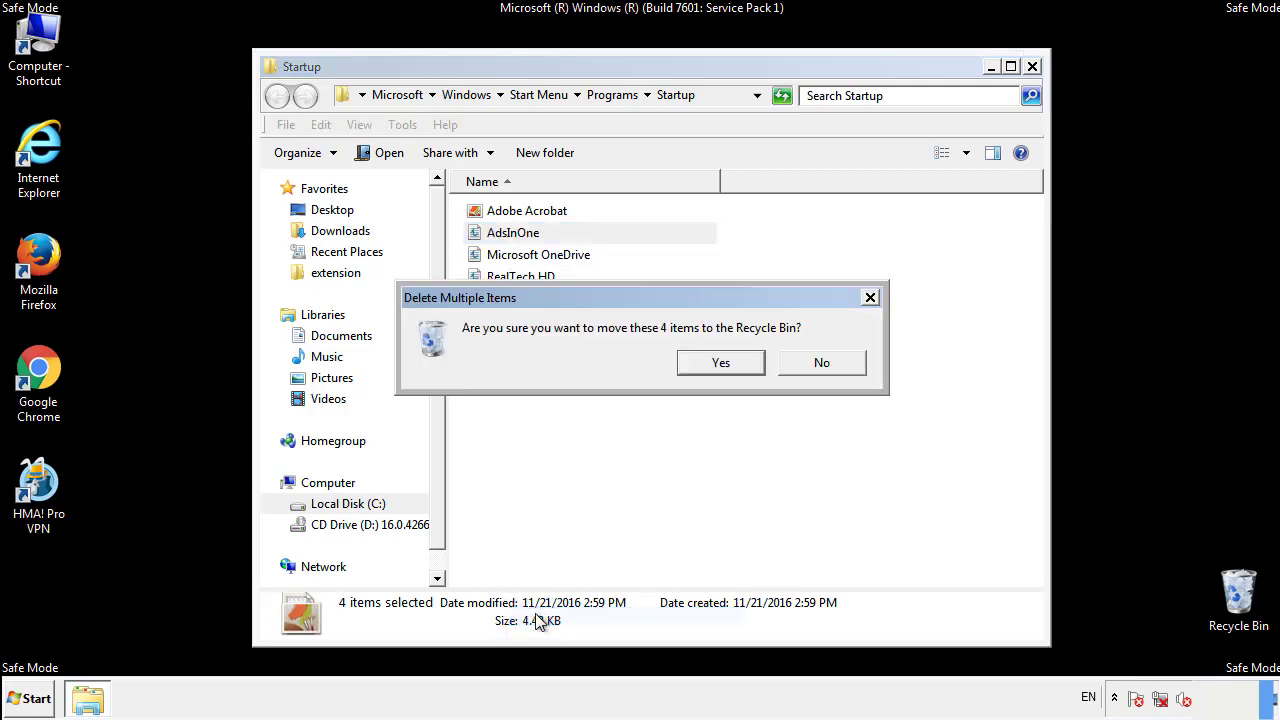
left_click(708, 362)
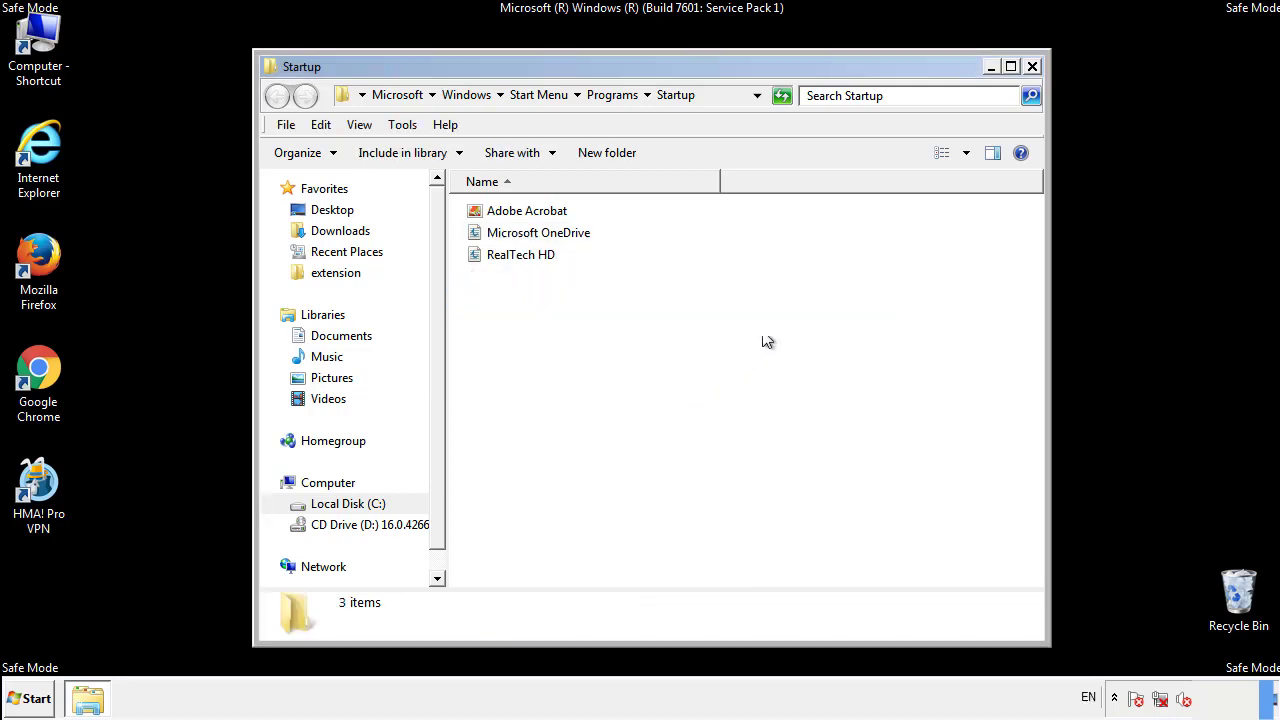
left_click(1035, 74)
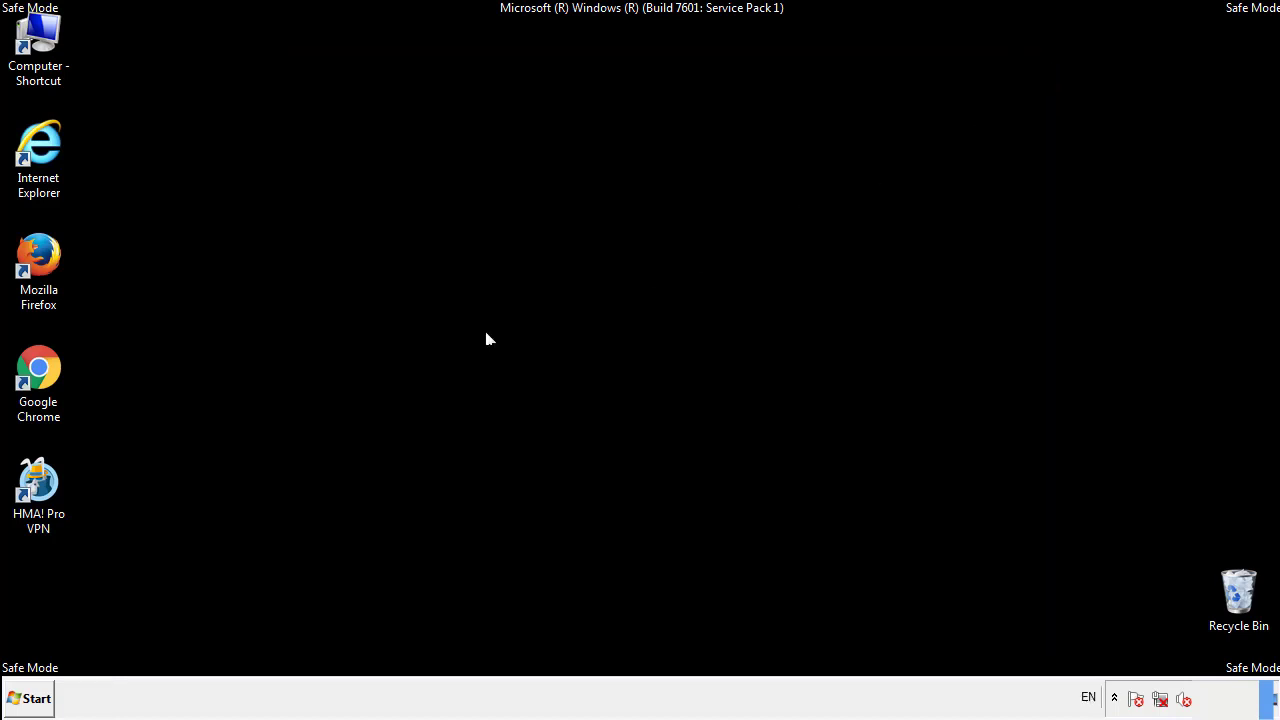
Open the Registry Editor by running regedit.
left_click(31, 702)
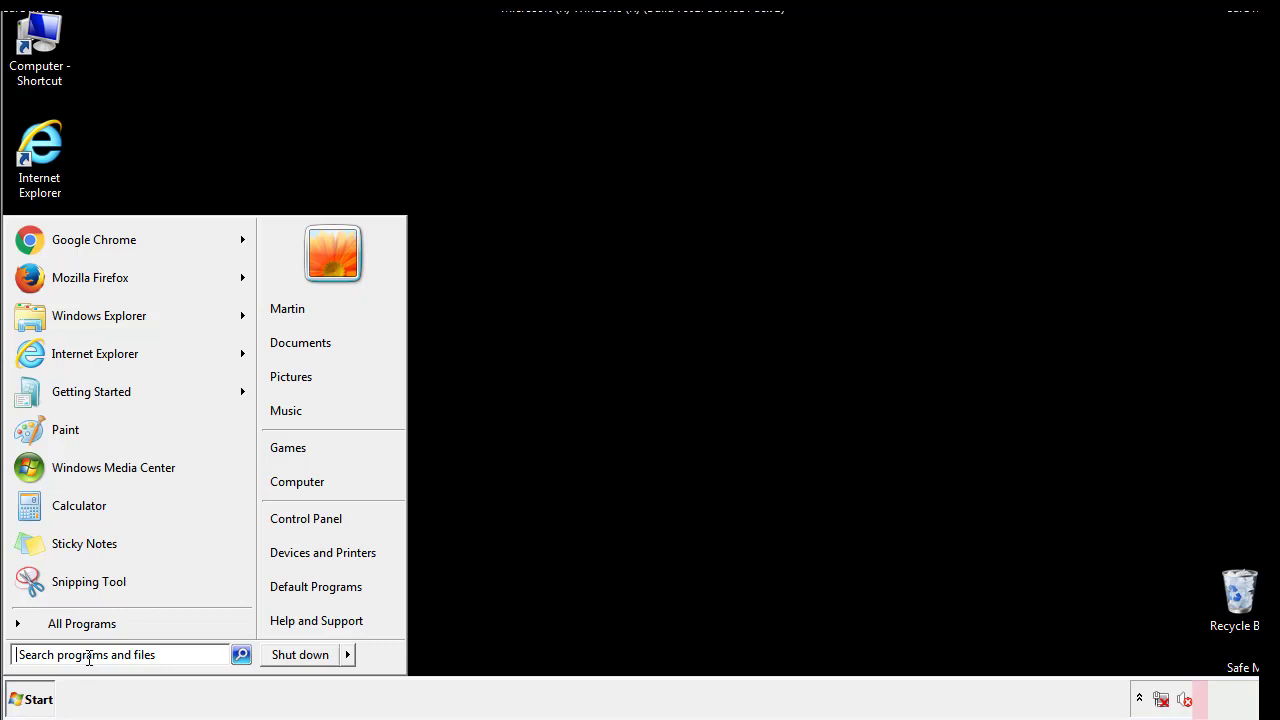
type("reged")
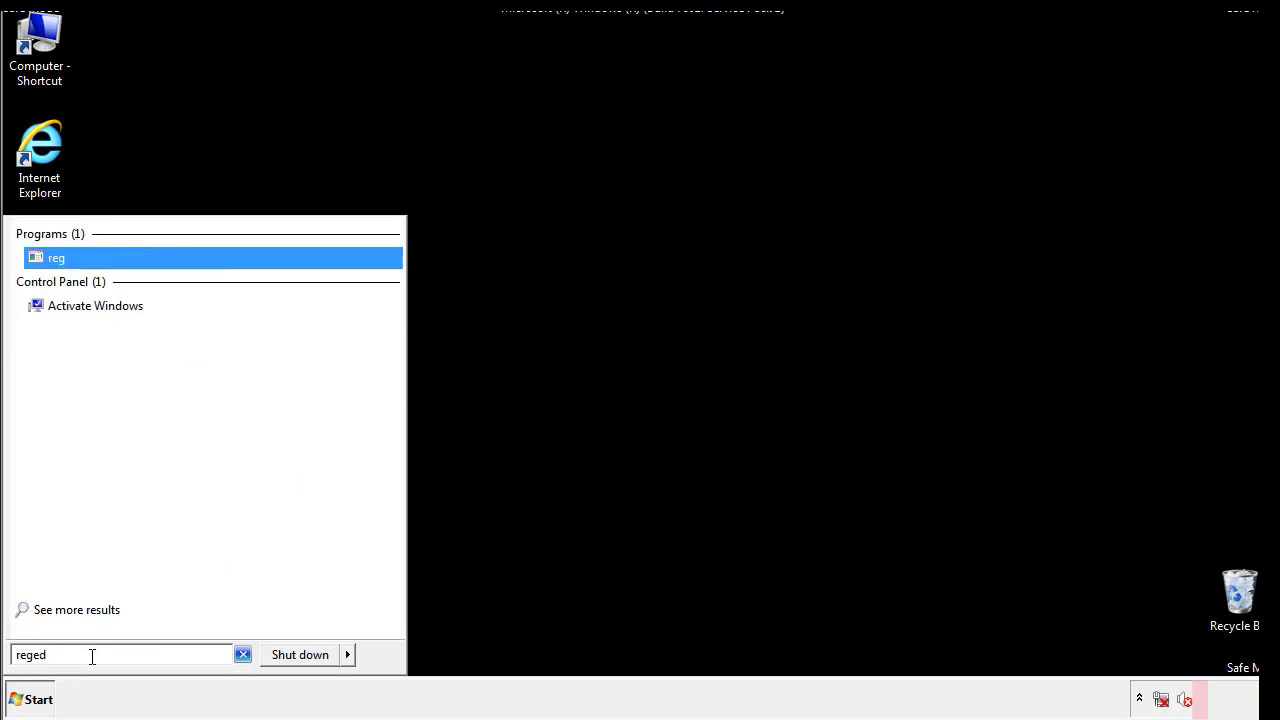
type("it")
key("Return")
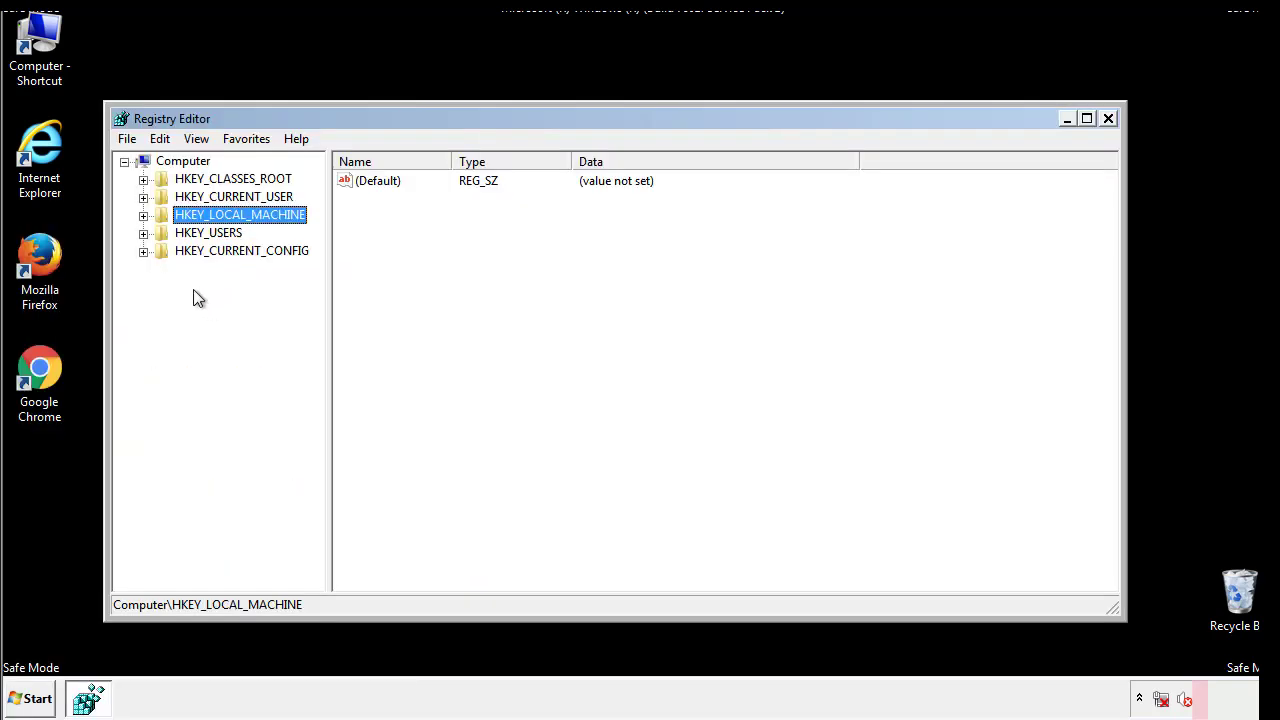
Browse the registry to the key HKEY_LOCAL_MACHINE\SOFTWARE\Microsoft\Windows\CurrentVersion\Run.
left_click(143, 215)
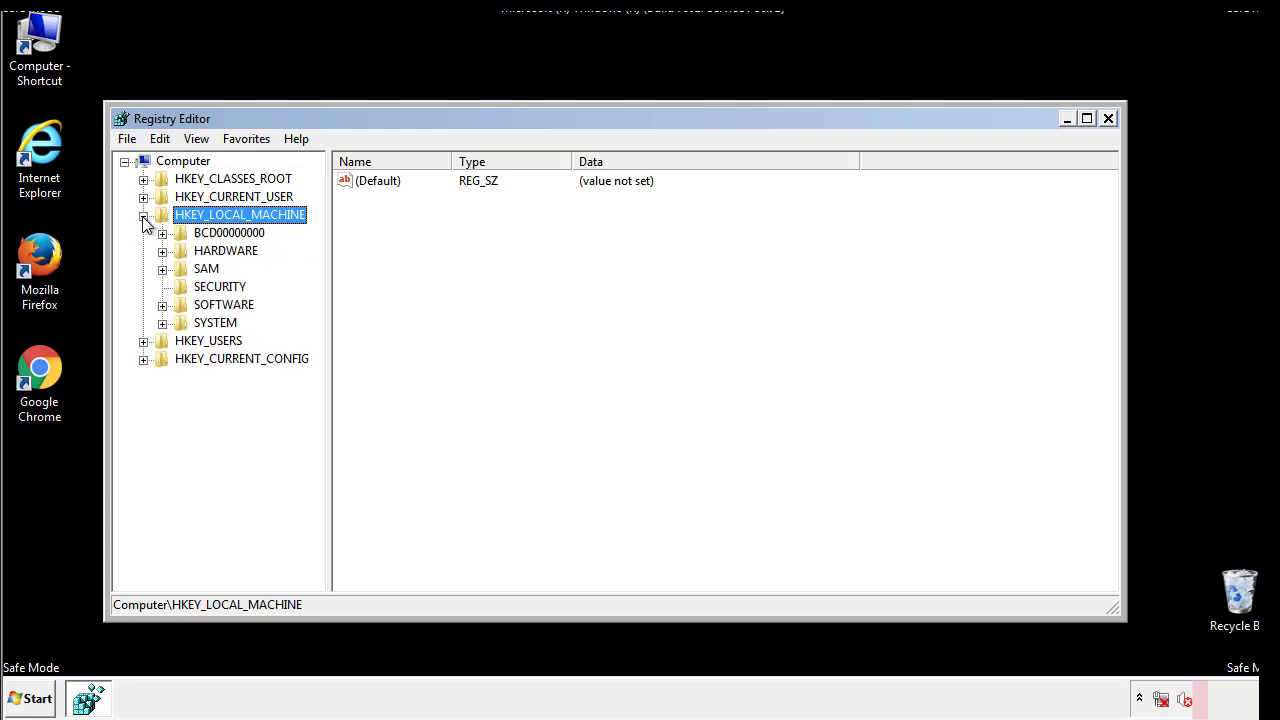
left_click(162, 305)
scroll(316, 310, "down", 1)
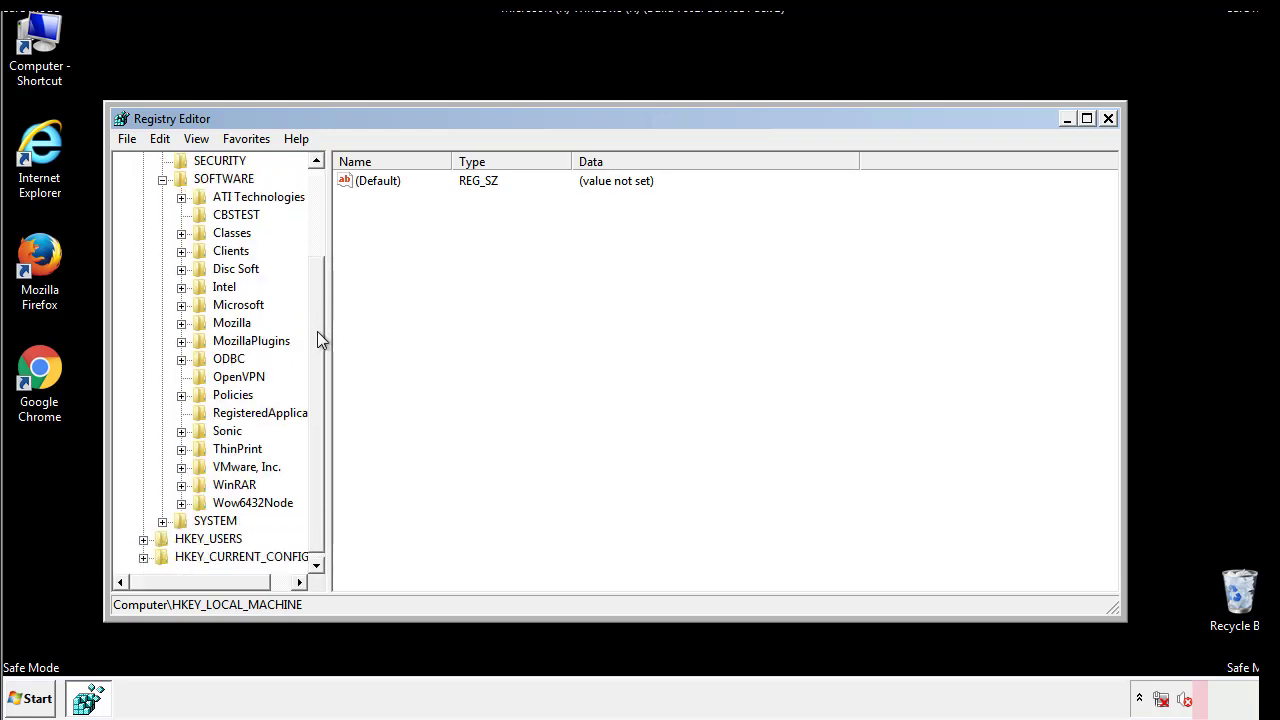
left_click(181, 306)
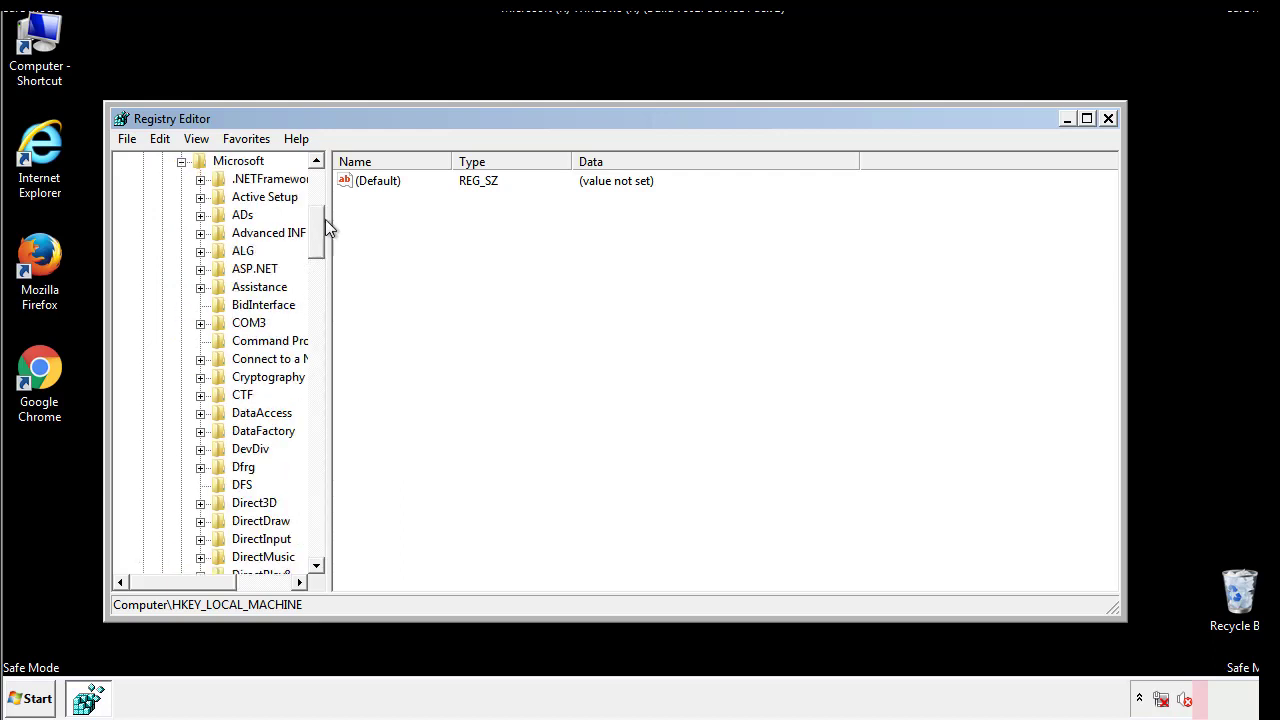
mouse_move(315, 245)
left_mouse_down()
mouse_move(317, 535)
mouse_move(318, 518)
left_mouse_up()
left_click(200, 305)
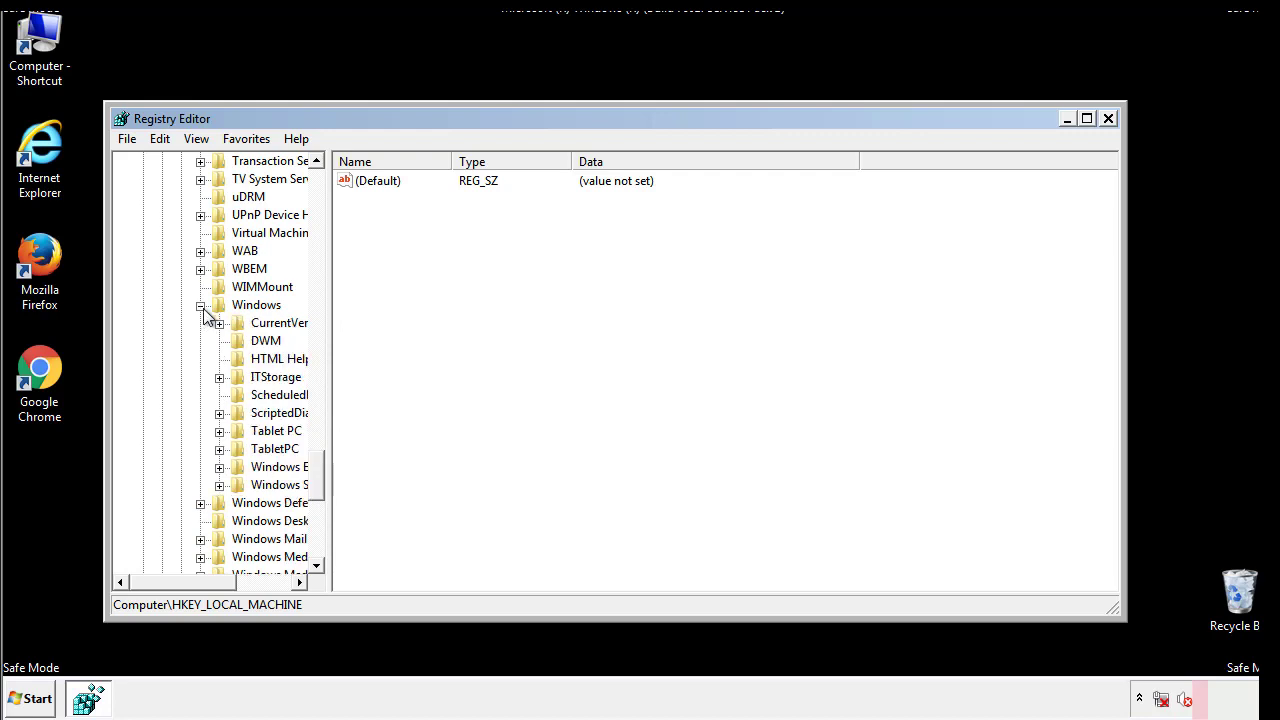
left_click_drag(176, 582, 207, 587)
left_click(165, 323)
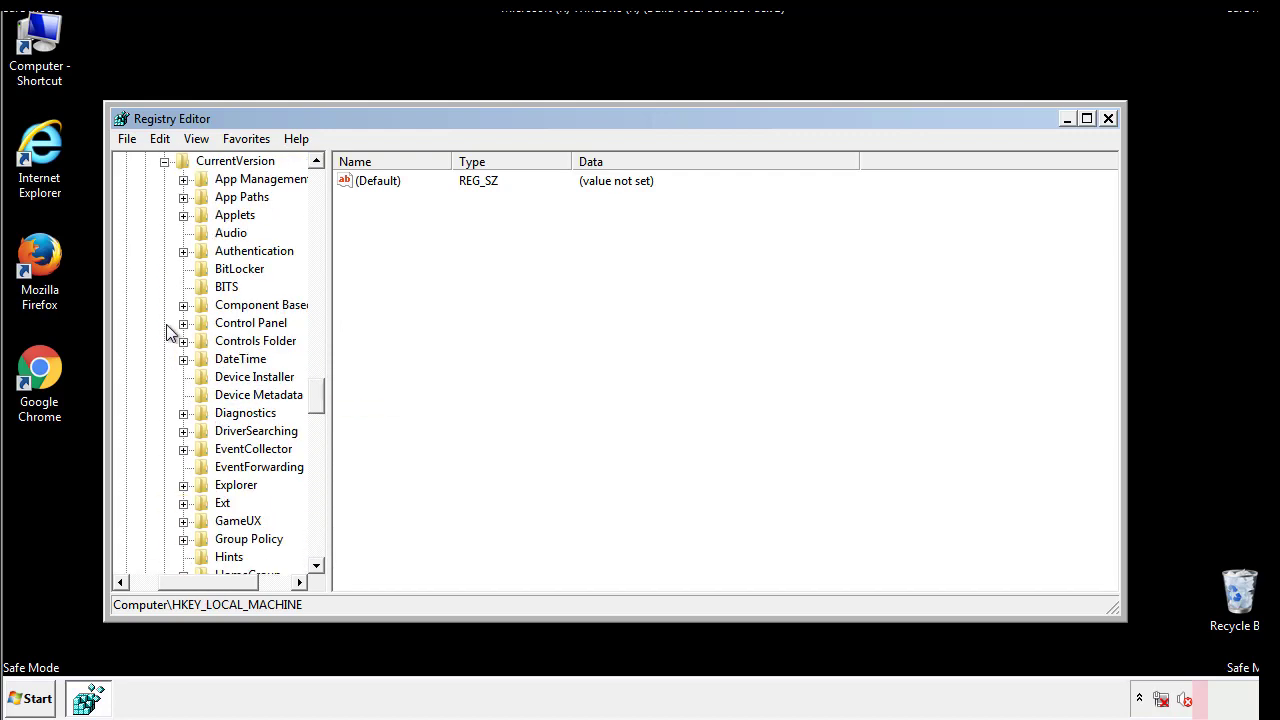
left_click_drag(322, 400, 316, 458)
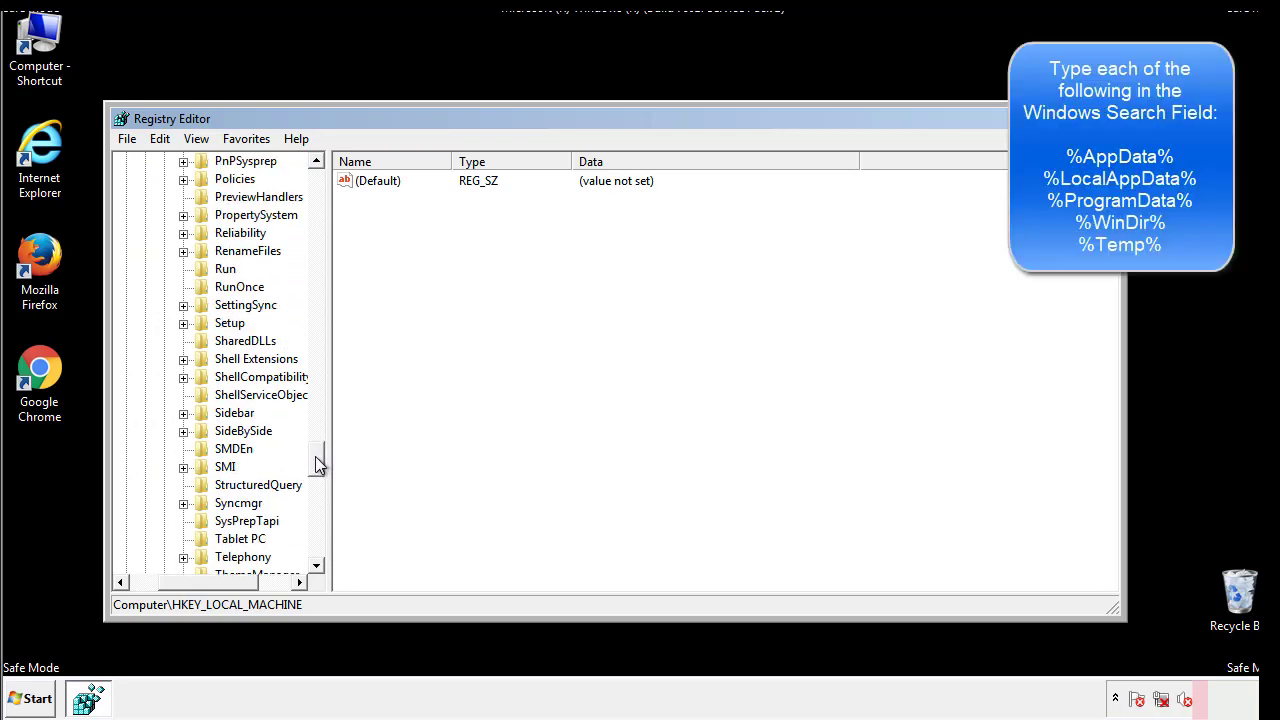
left_click(222, 270)
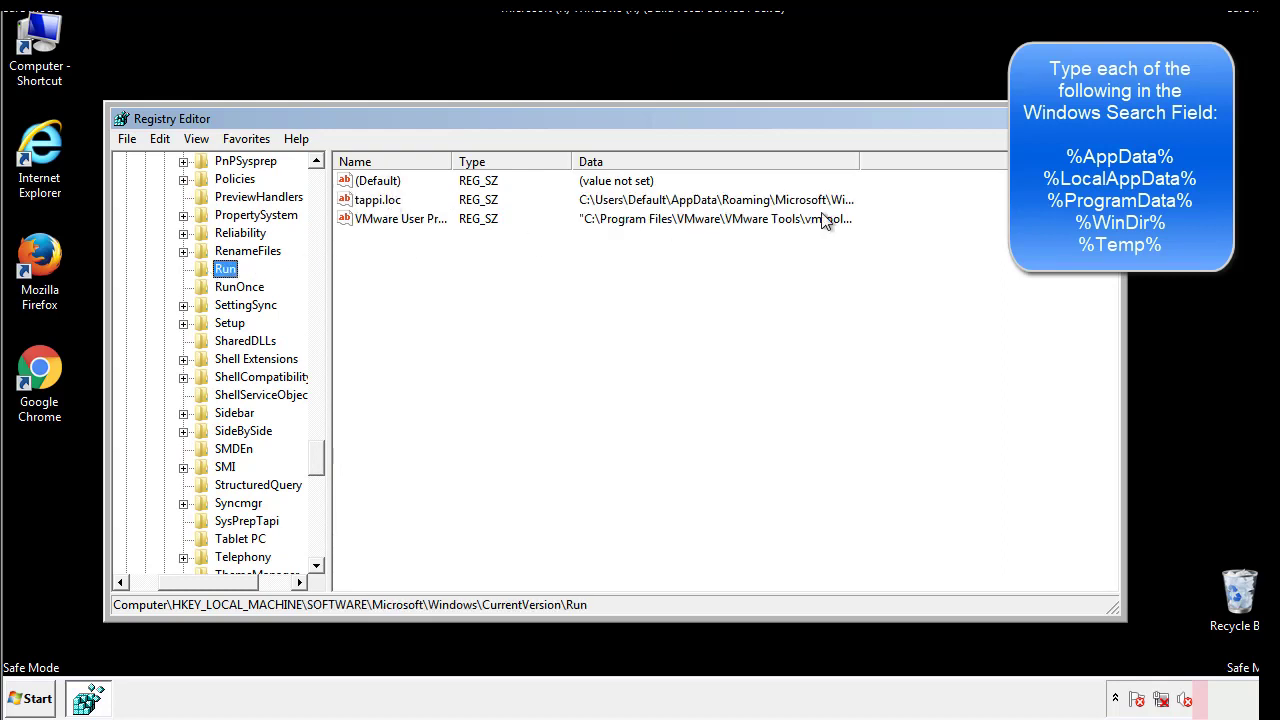
Permanently delete the tappi.loc value from the local machine's Run key.
left_click(379, 204)
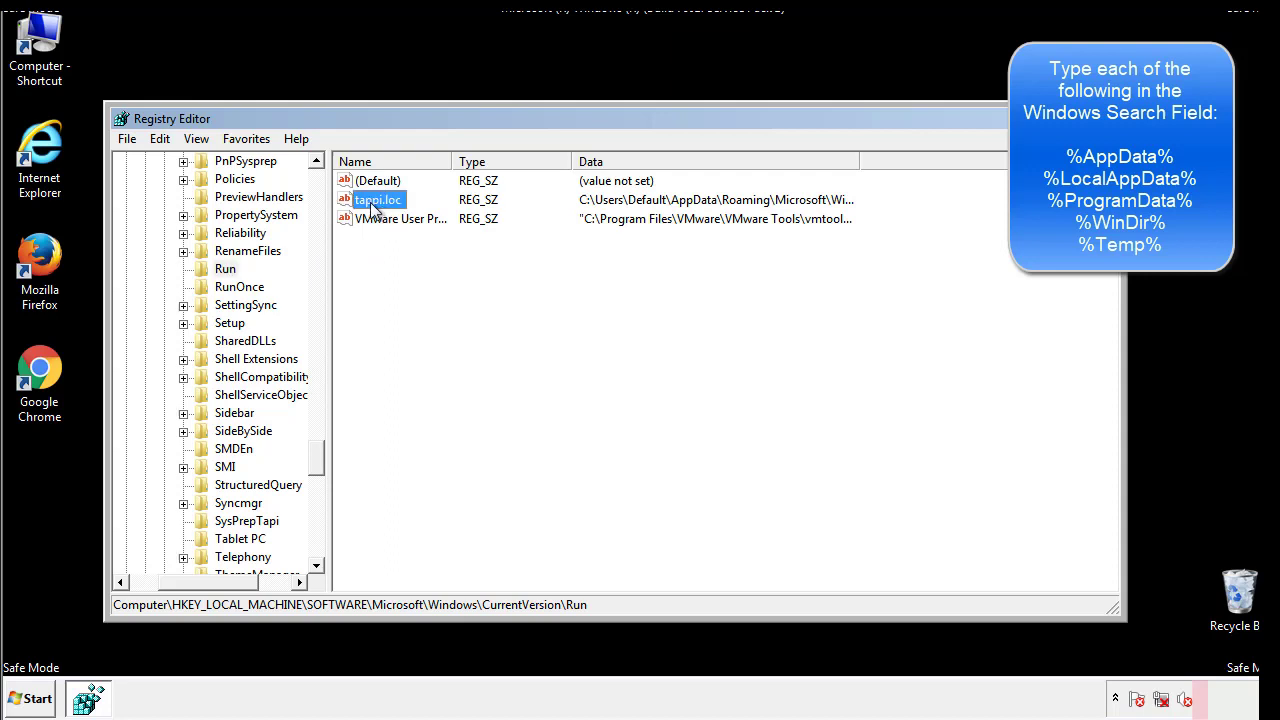
right_click(372, 204)
left_click(399, 260)
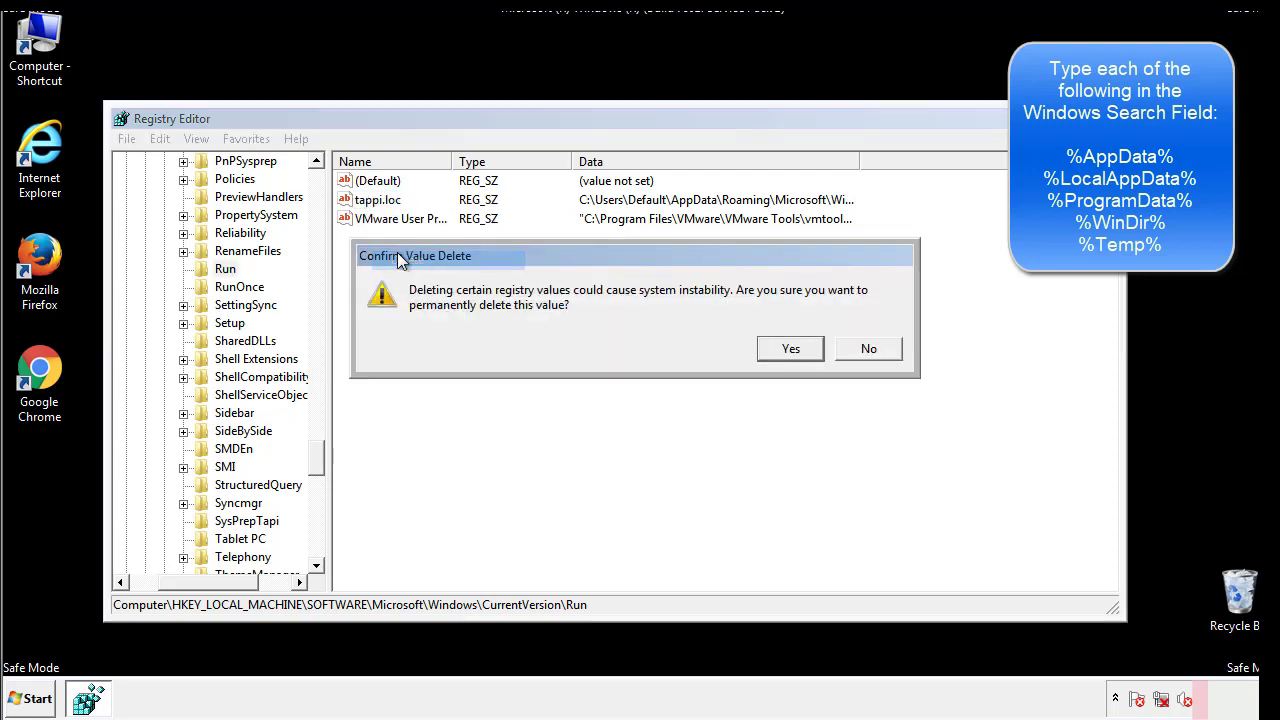
left_click(780, 352)
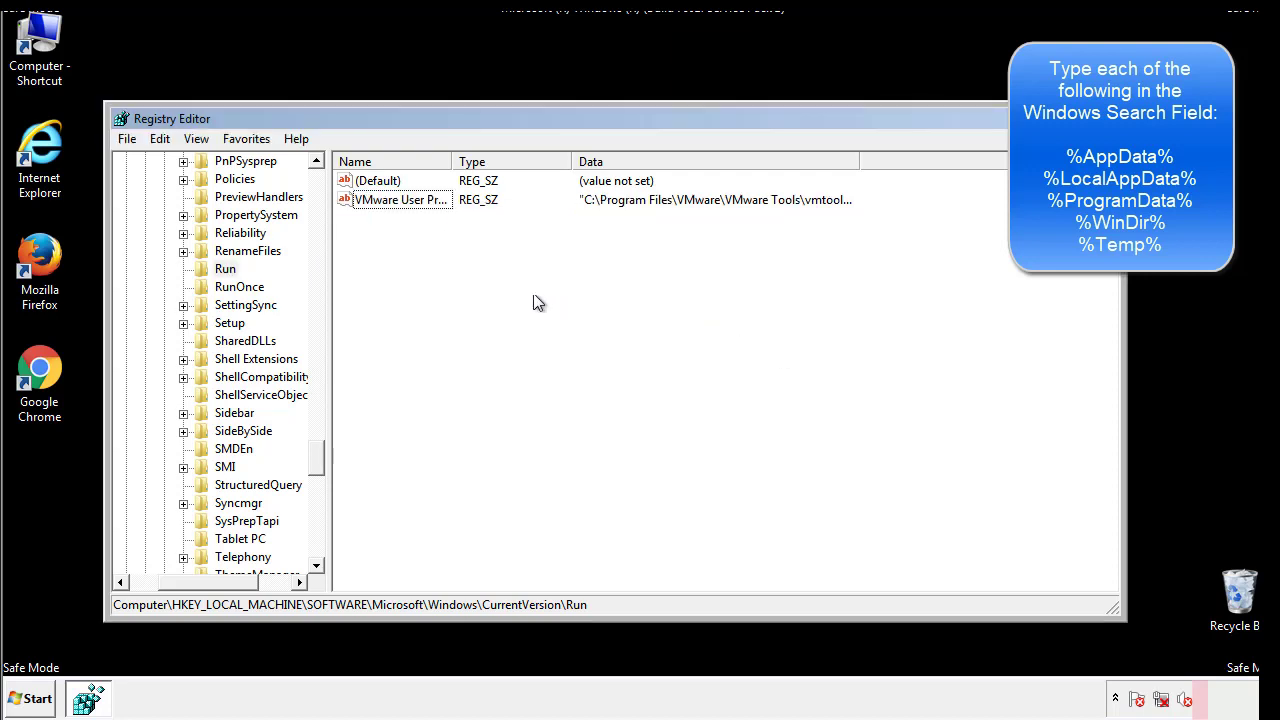
Collapse the HKEY_LOCAL_MACHINE branch of the registry tree.
left_click_drag(314, 452, 316, 548)
left_click_drag(243, 581, 155, 596)
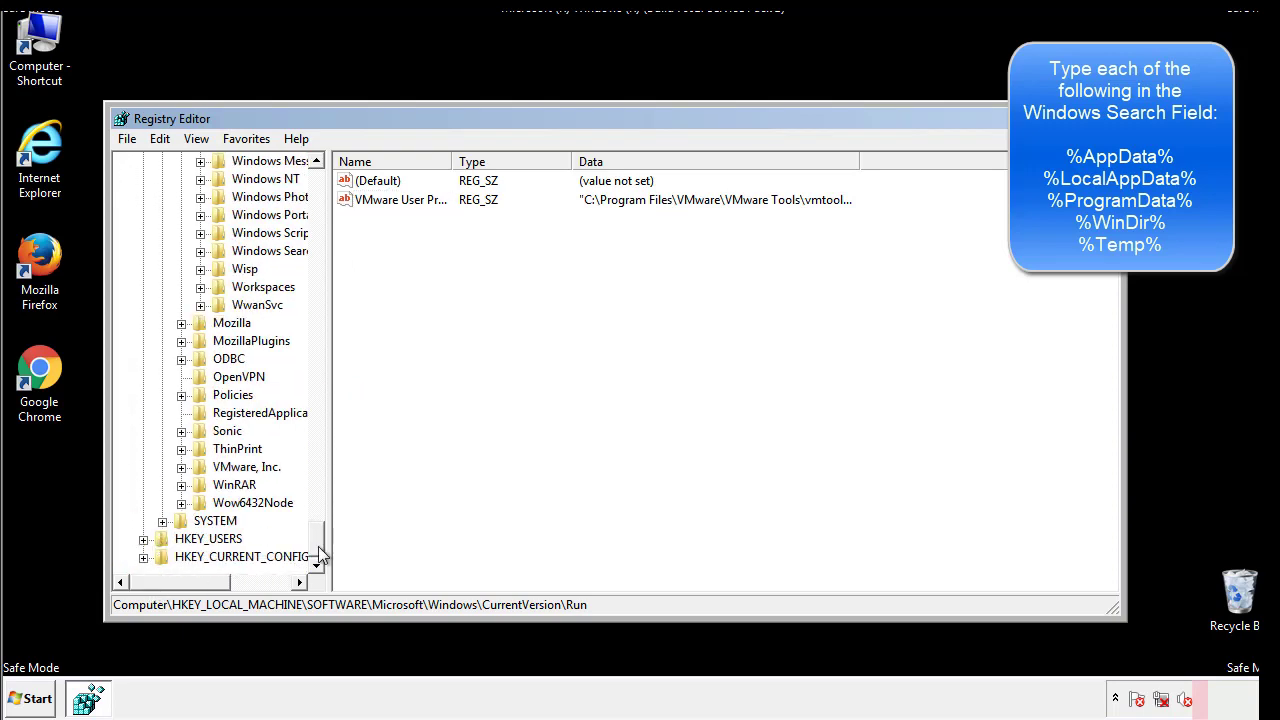
left_click_drag(322, 552, 330, 197)
left_click(143, 214)
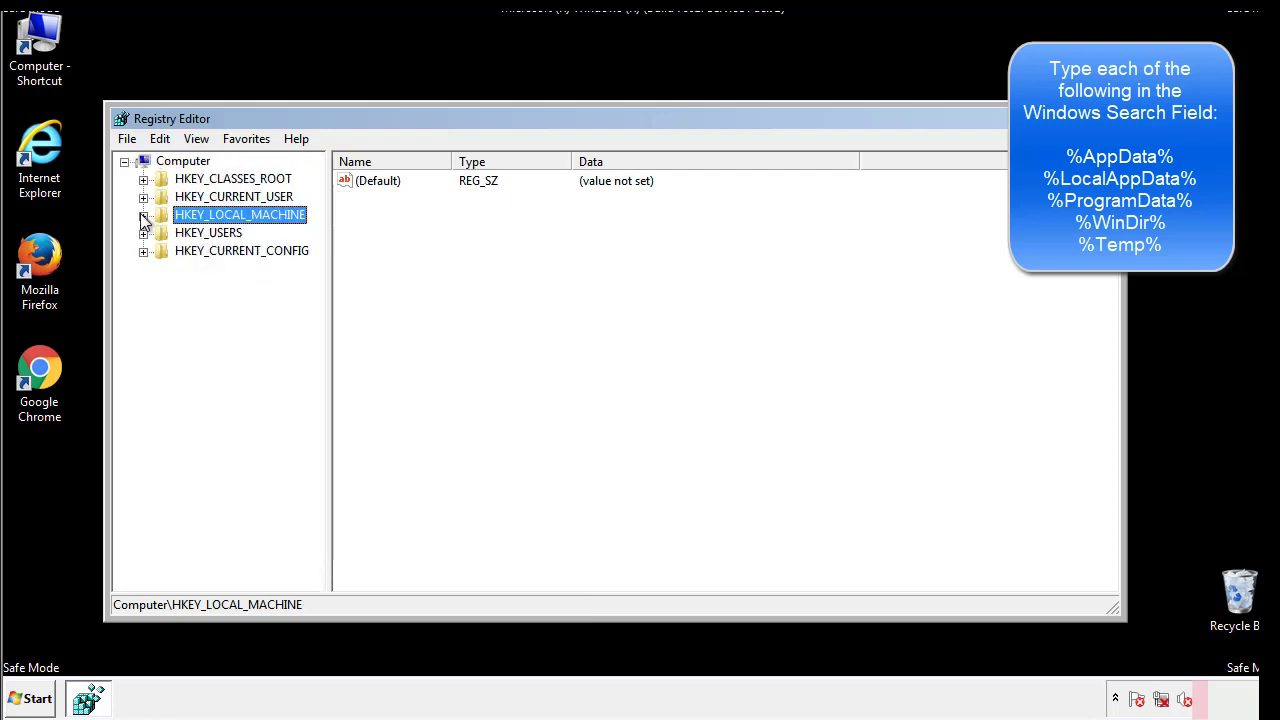
Open the key HKEY_CURRENT_USER\Software\Microsoft\Windows\CurrentVersion\Run and examine its startup values.
left_click(143, 197)
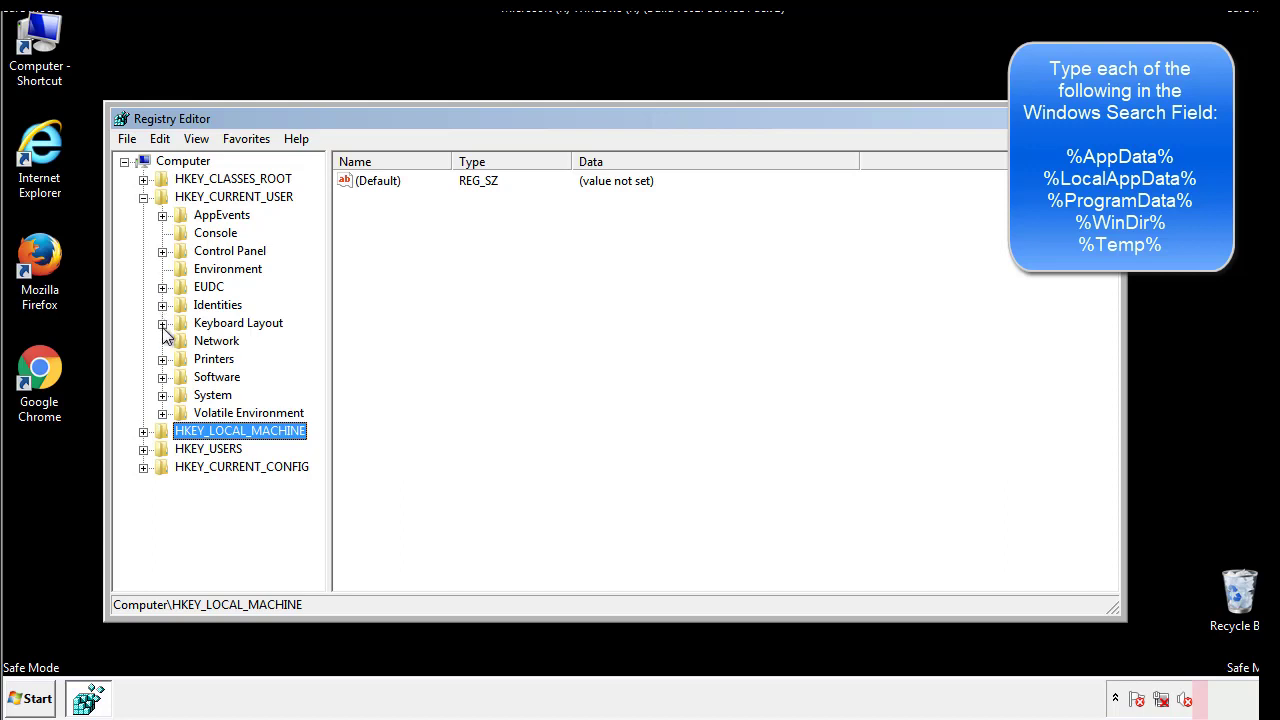
left_click(162, 377)
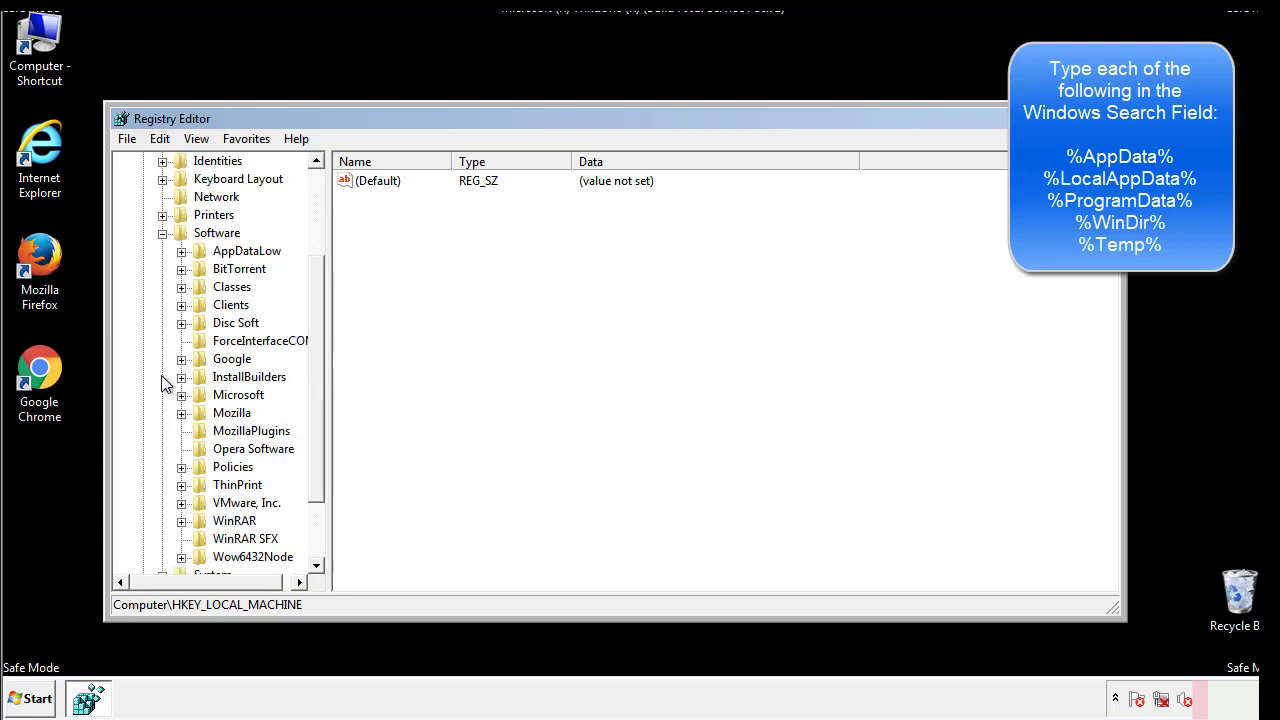
left_click_drag(314, 363, 314, 381)
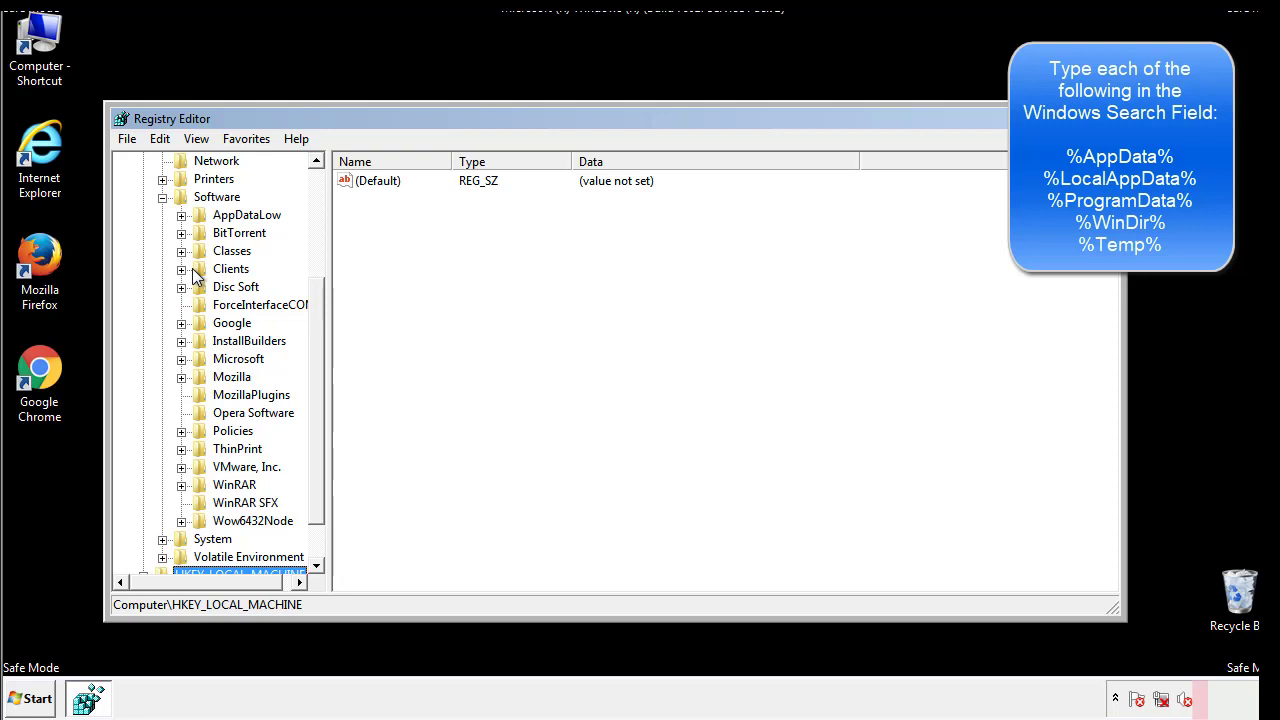
left_click(181, 360)
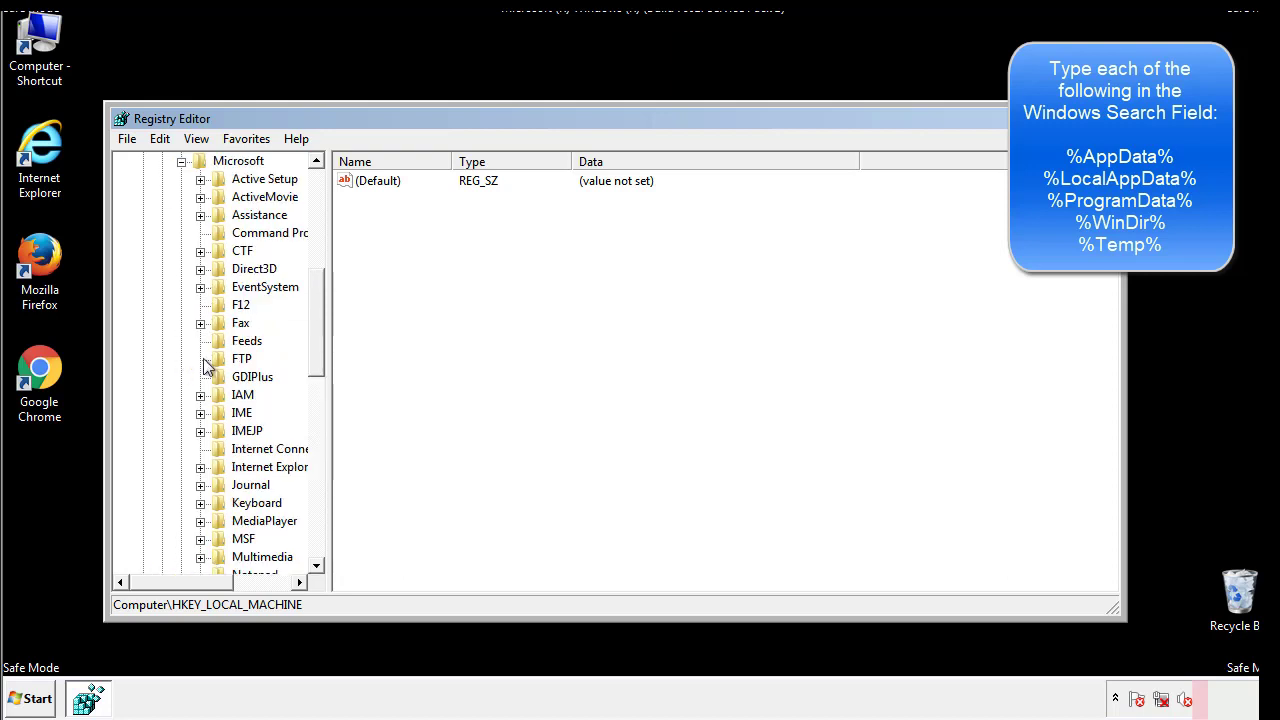
left_click_drag(314, 292, 315, 424)
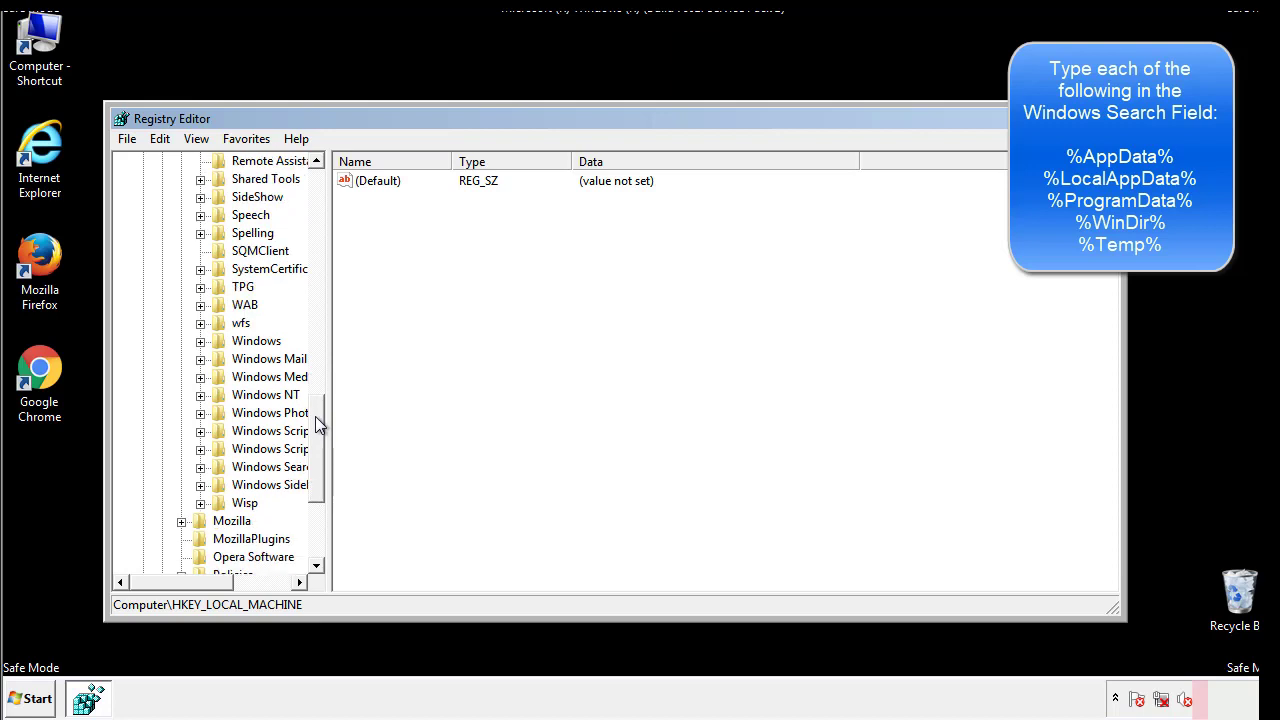
left_click(200, 341)
left_click(219, 359)
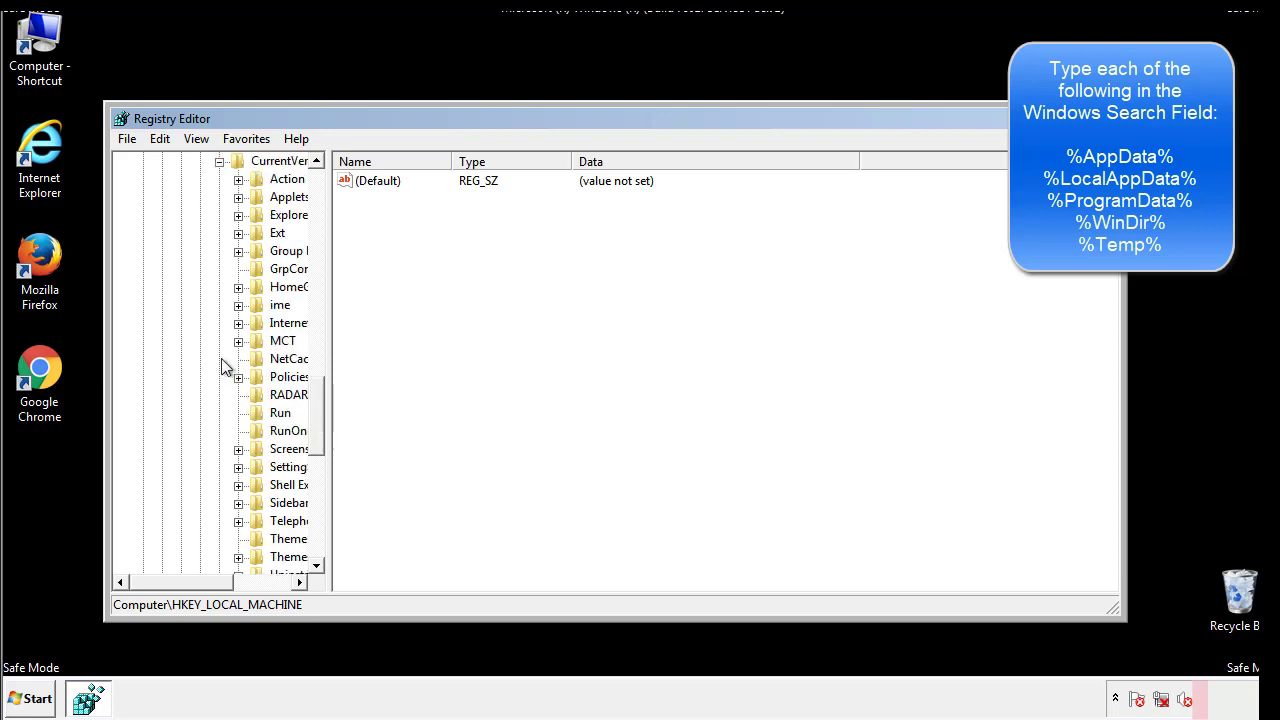
left_click_drag(193, 587, 225, 582)
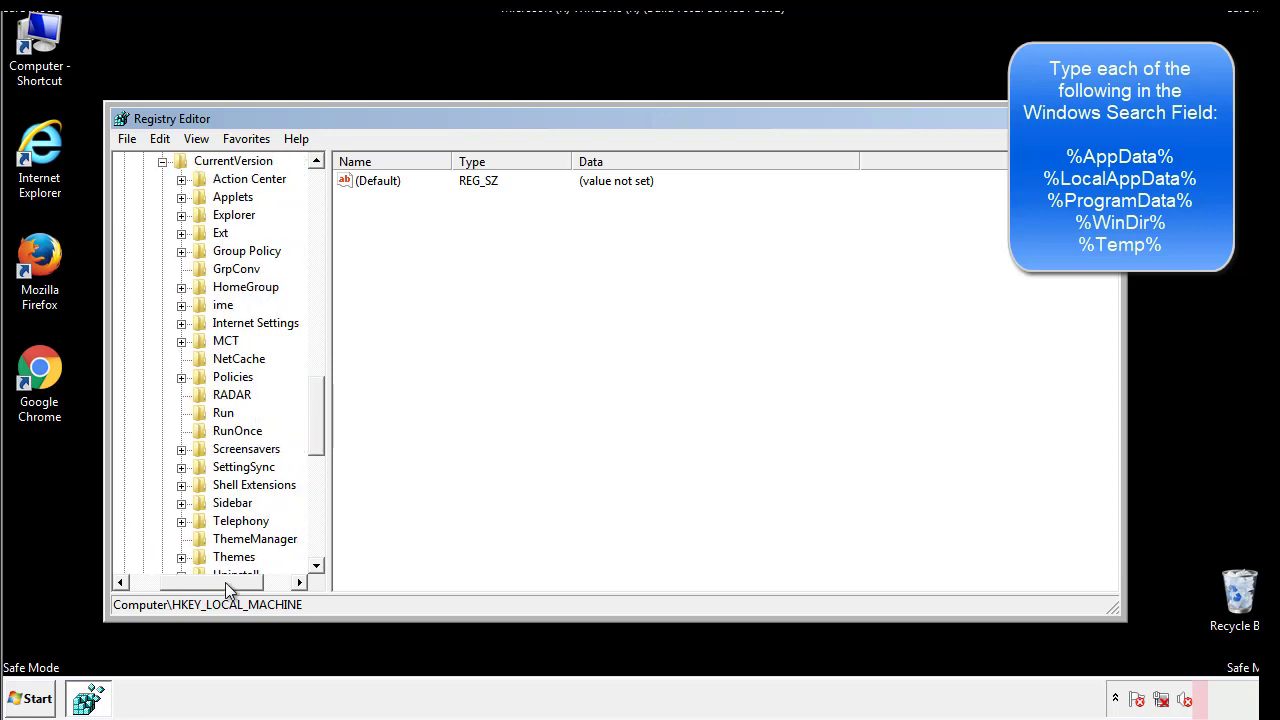
left_click(220, 412)
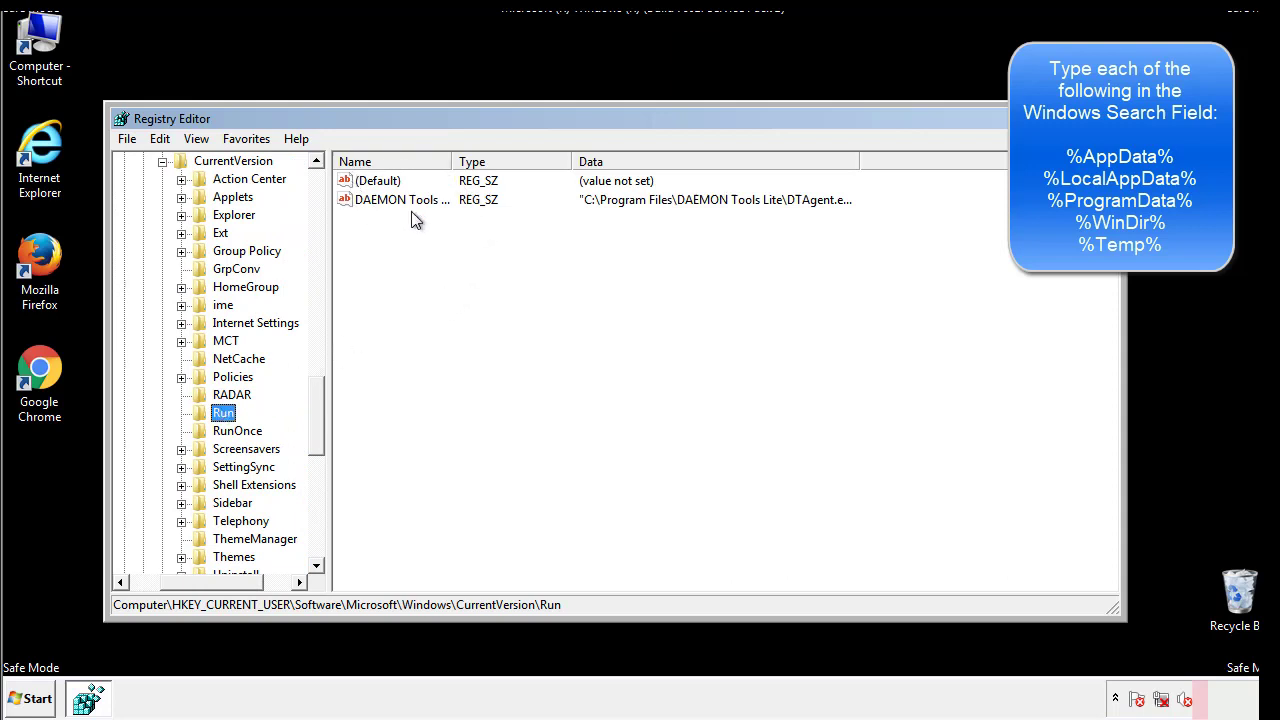
left_click(545, 234)
Collapse the Windows key under HKEY_CURRENT_USER\Software\Microsoft and return to the start of the registry tree.
left_click_drag(212, 579, 181, 581)
left_click_drag(324, 434, 316, 417)
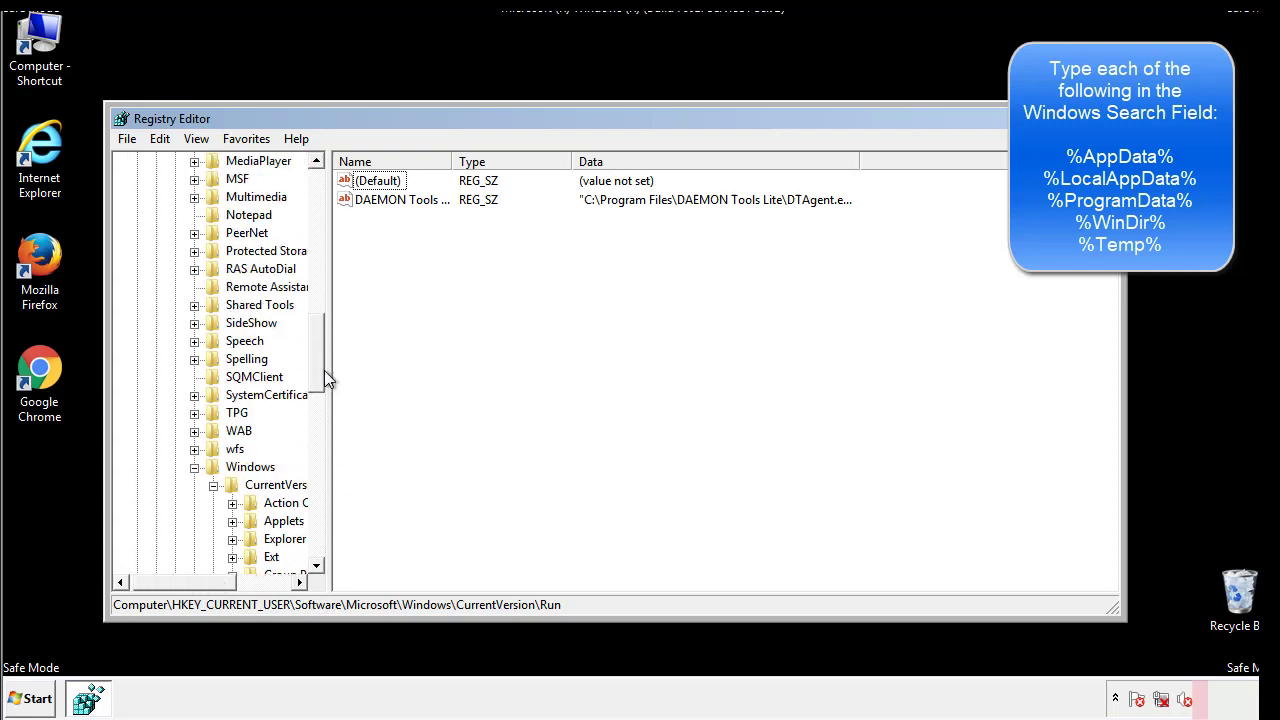
left_click(195, 467)
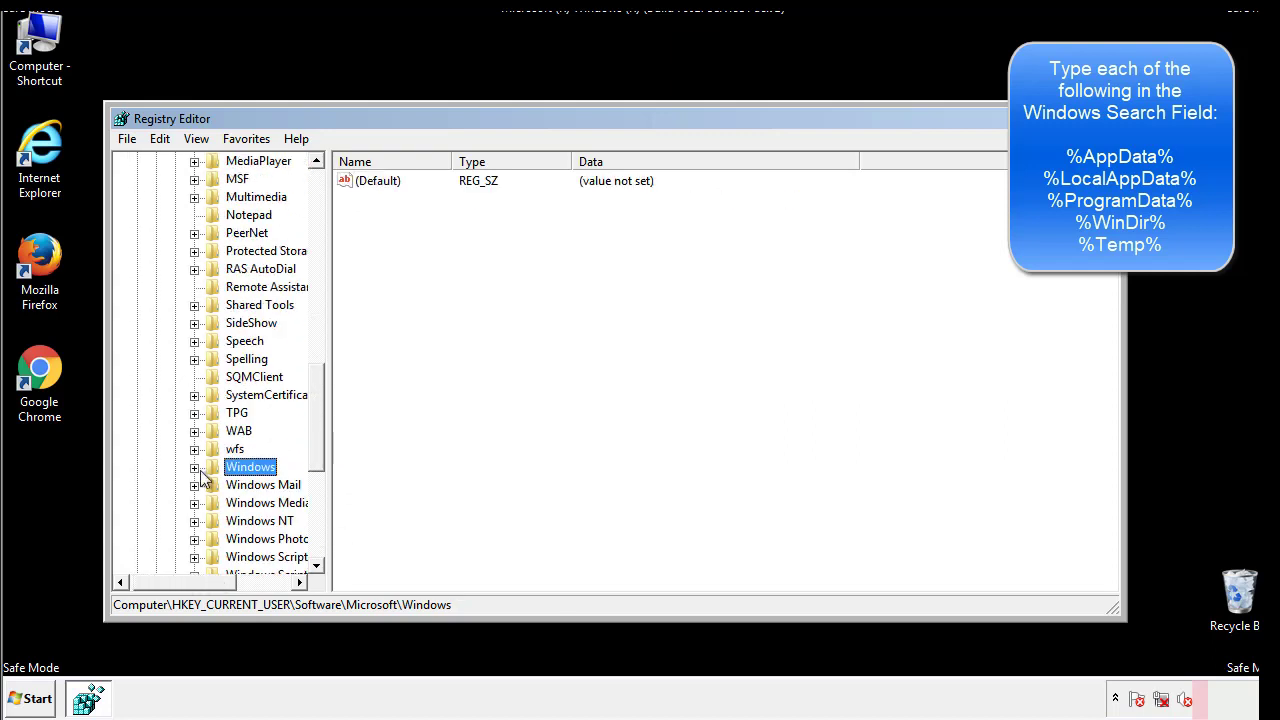
left_click_drag(321, 445, 322, 247)
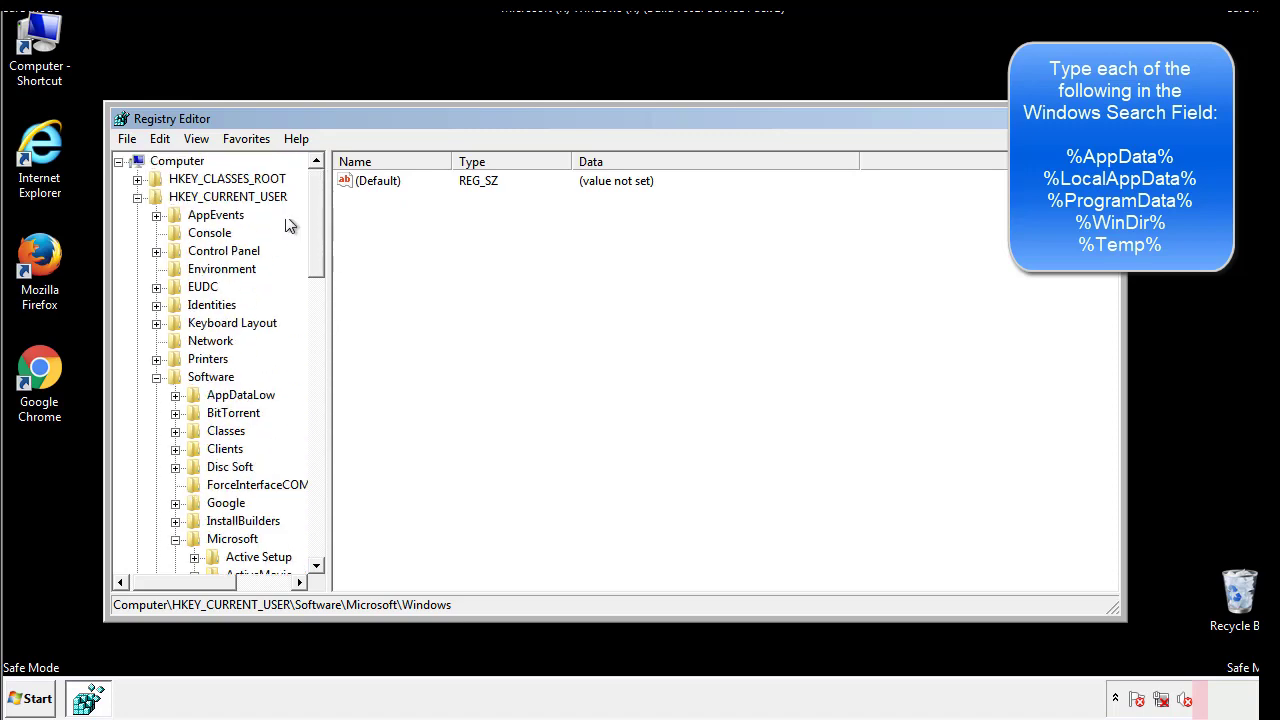
Search the registry's keys, values and data for %temp%.
left_click(165, 140)
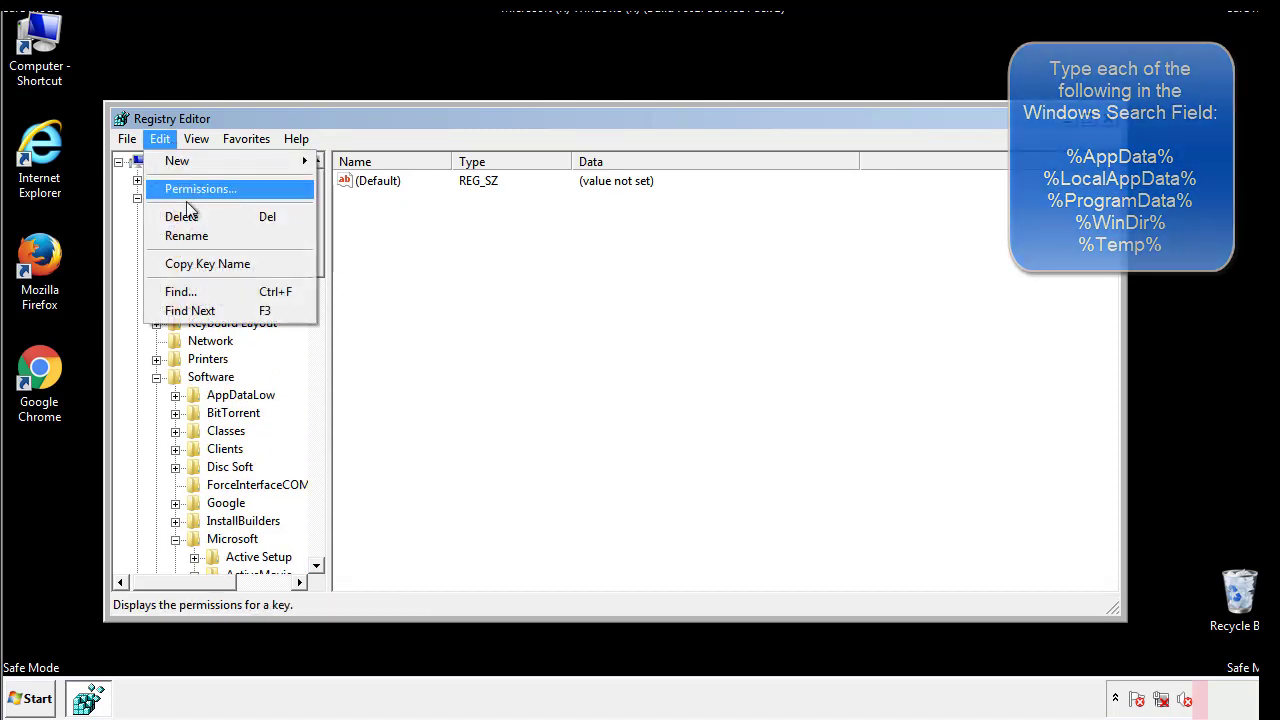
left_click(180, 291)
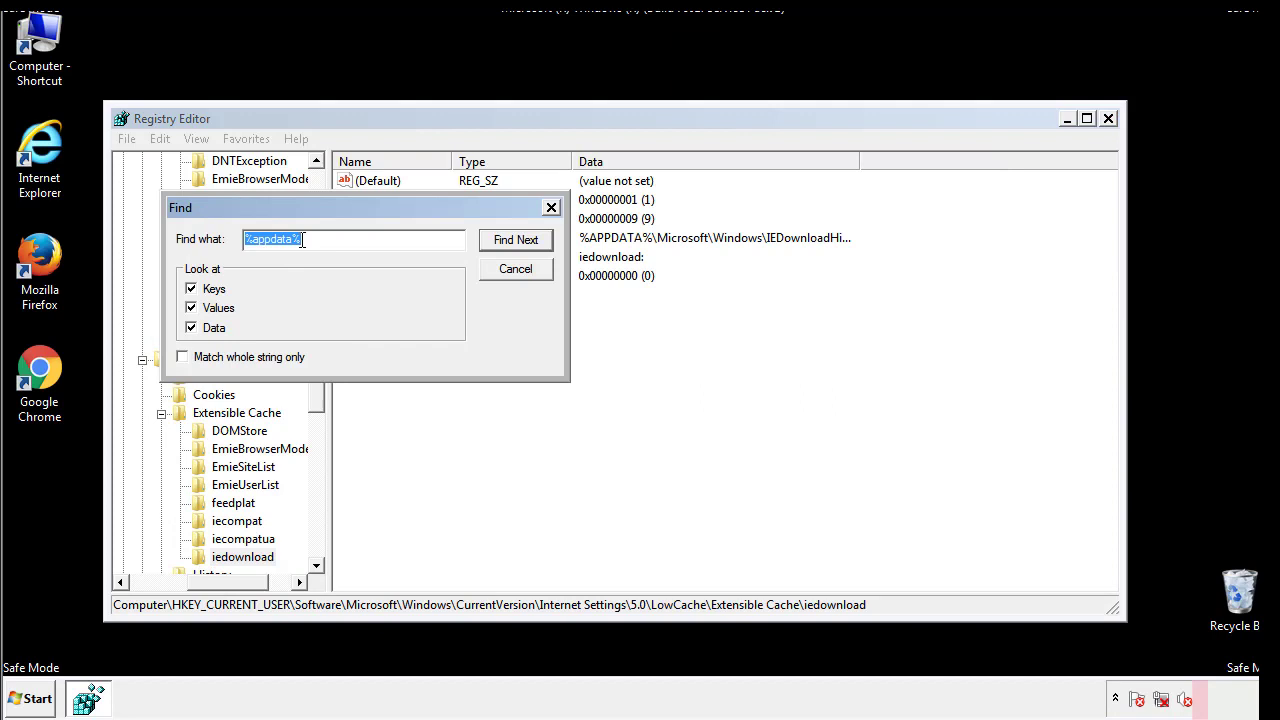
type("%temp%")
key("Return")
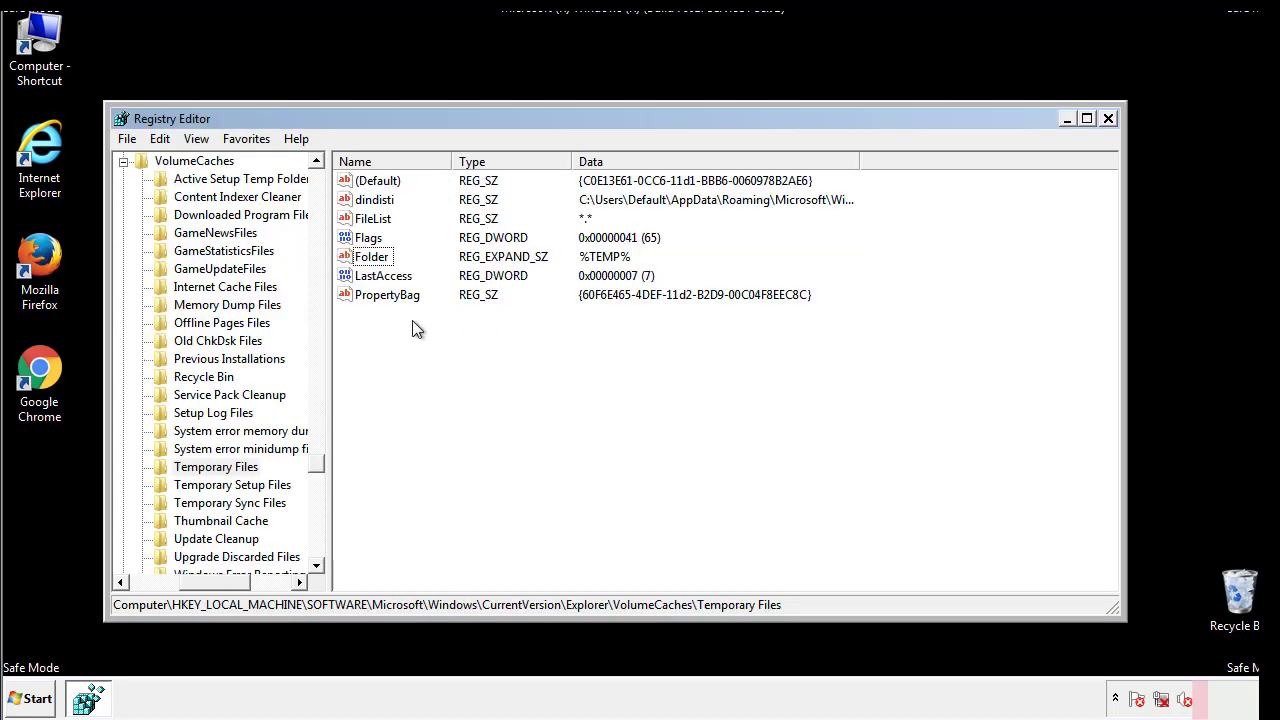
Delete all values in the VolumeCaches\Temporary Files registry key, confirm the deletion, and close the Registry Editor.
left_click_drag(411, 319, 362, 184)
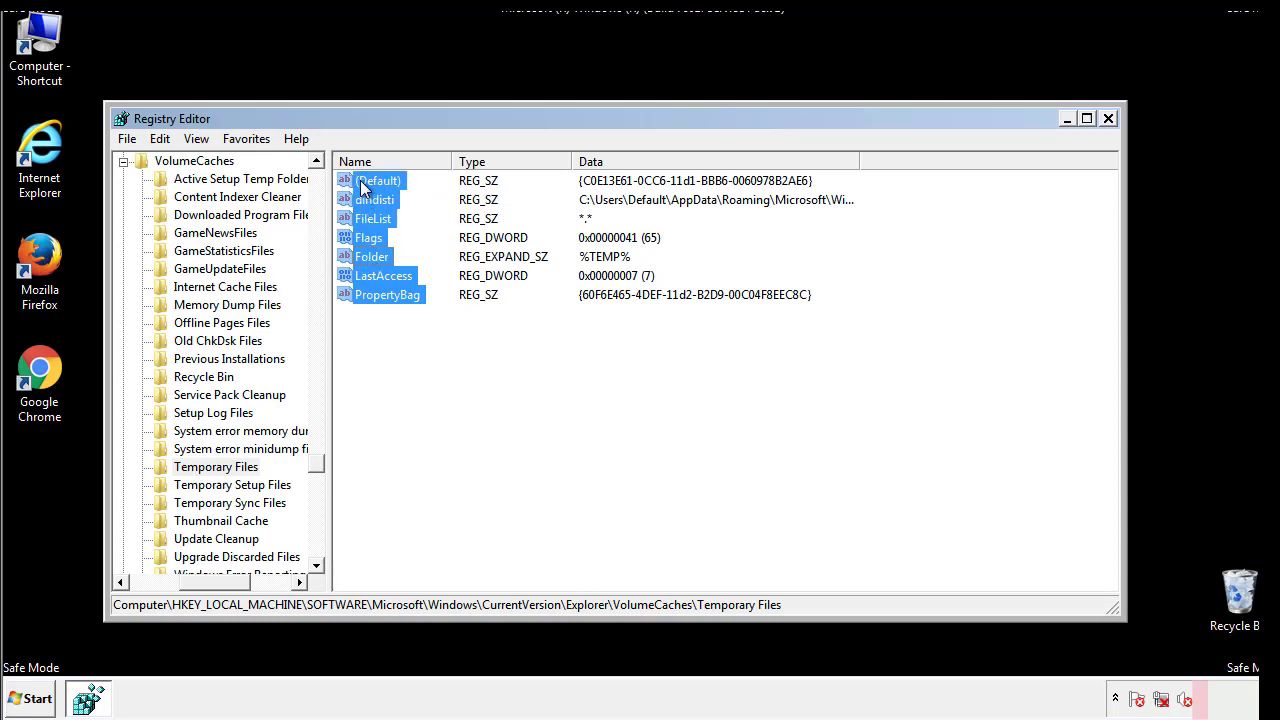
right_click(362, 188)
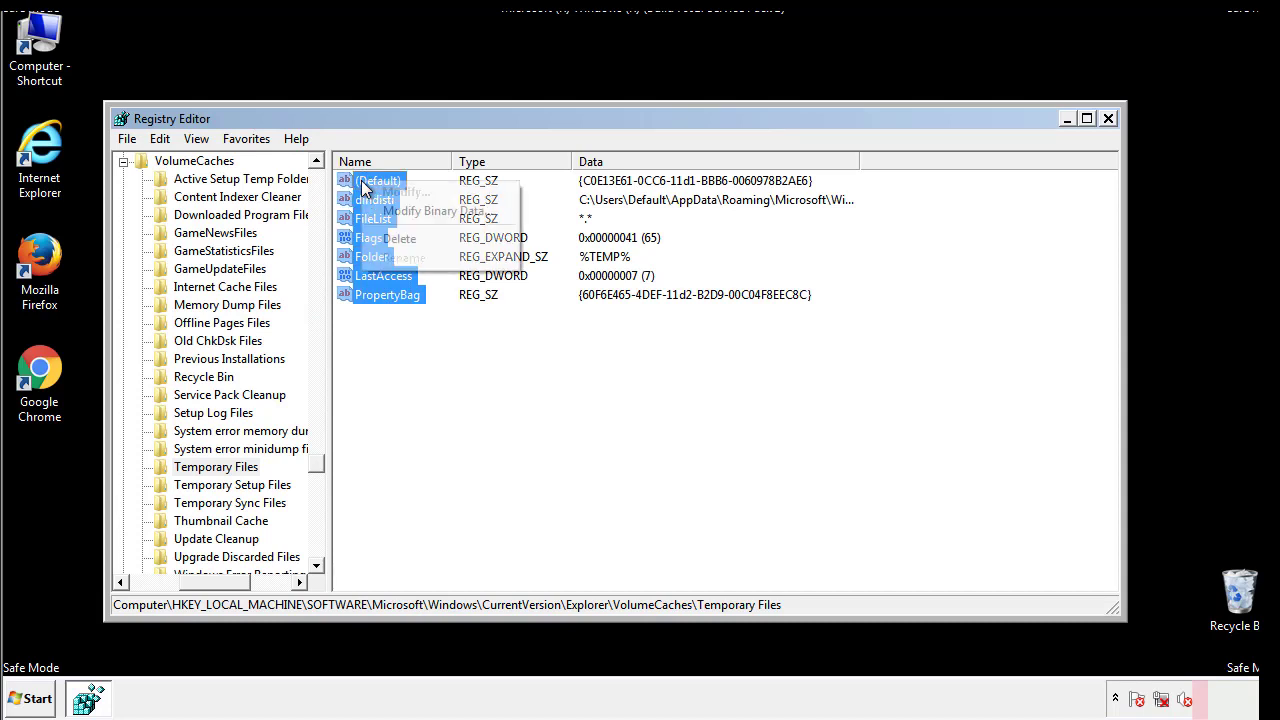
left_click(388, 238)
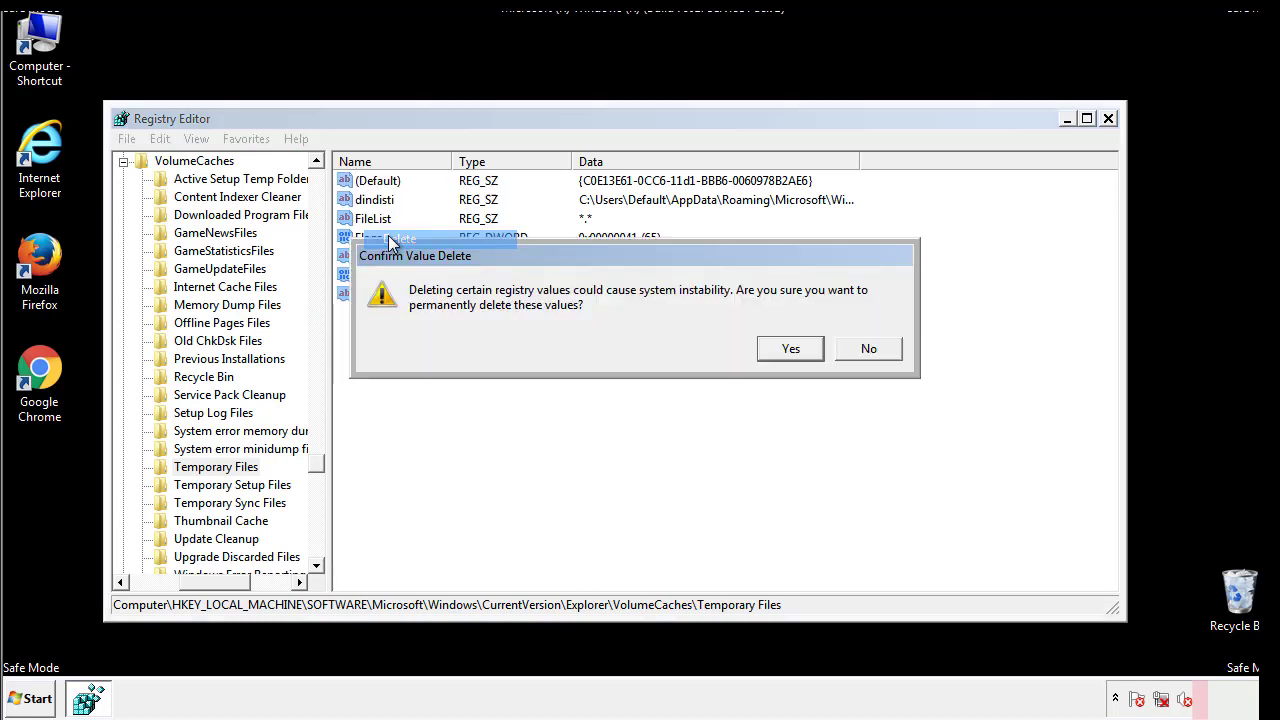
left_click(805, 350)
left_click(441, 238)
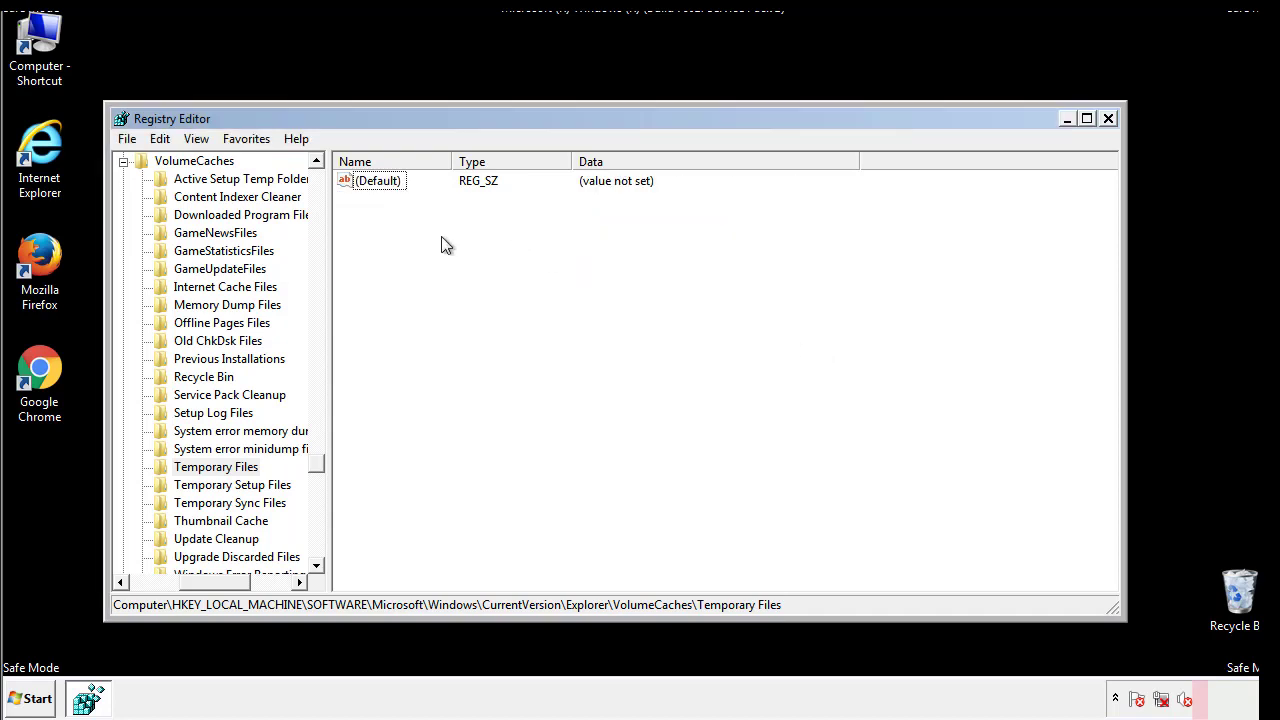
left_click(1109, 119)
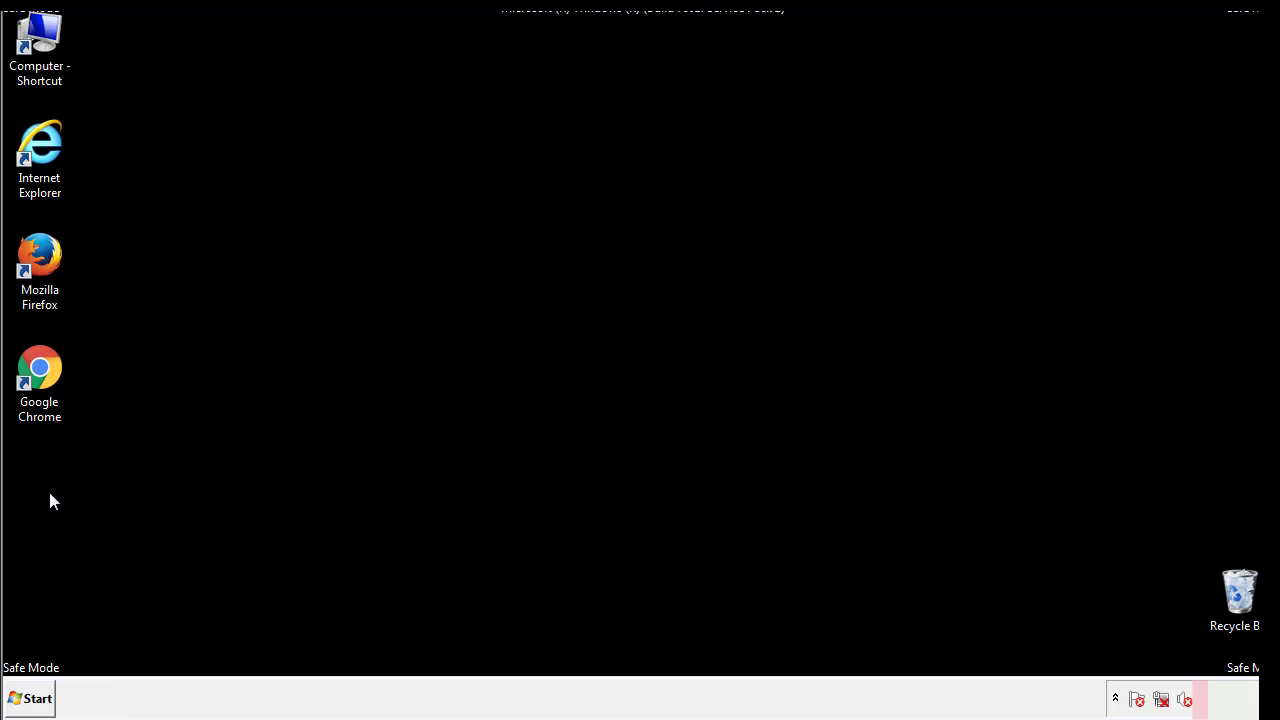
Launch the System Configuration utility by running msconfig.
left_click(24, 704)
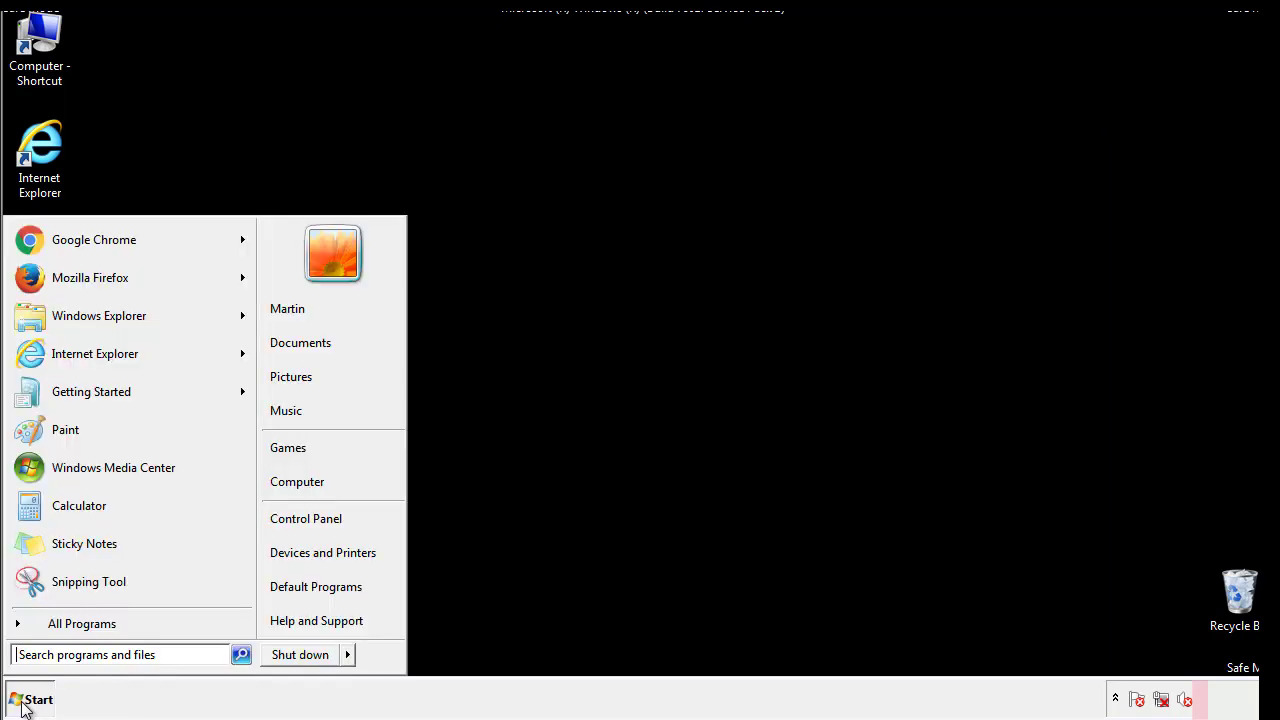
left_click(69, 654)
type("mscon")
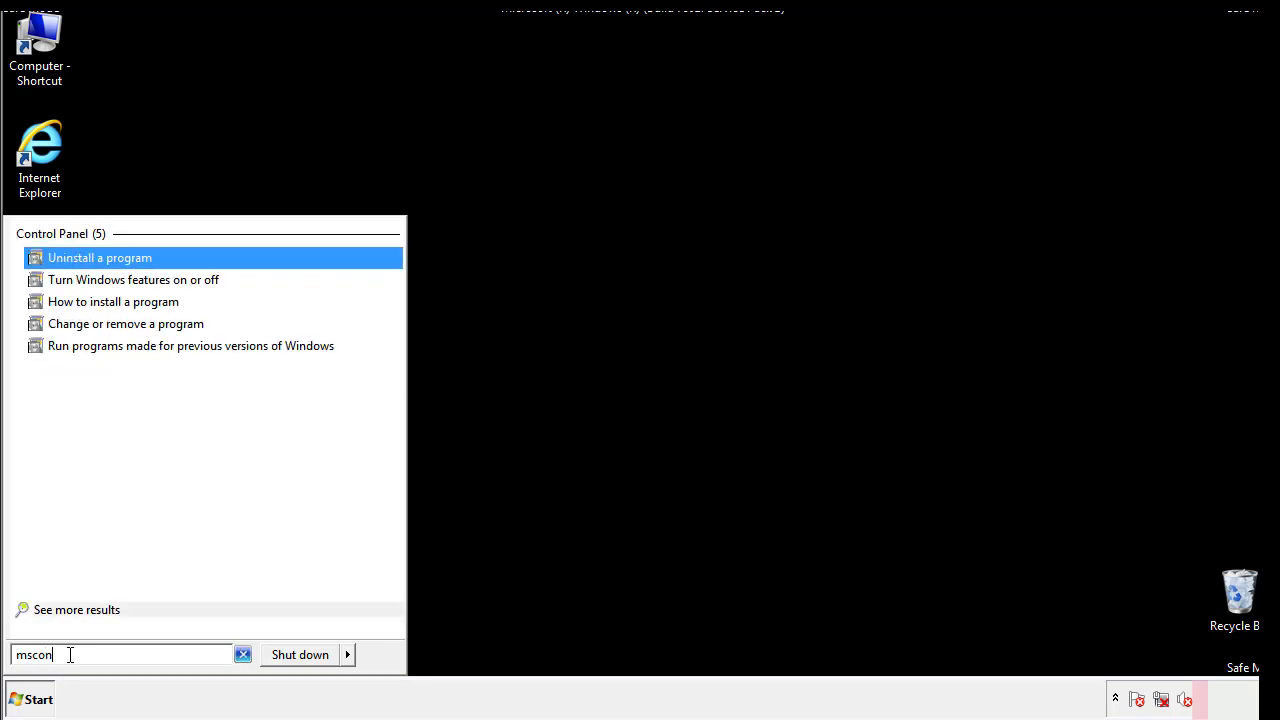
type("fig")
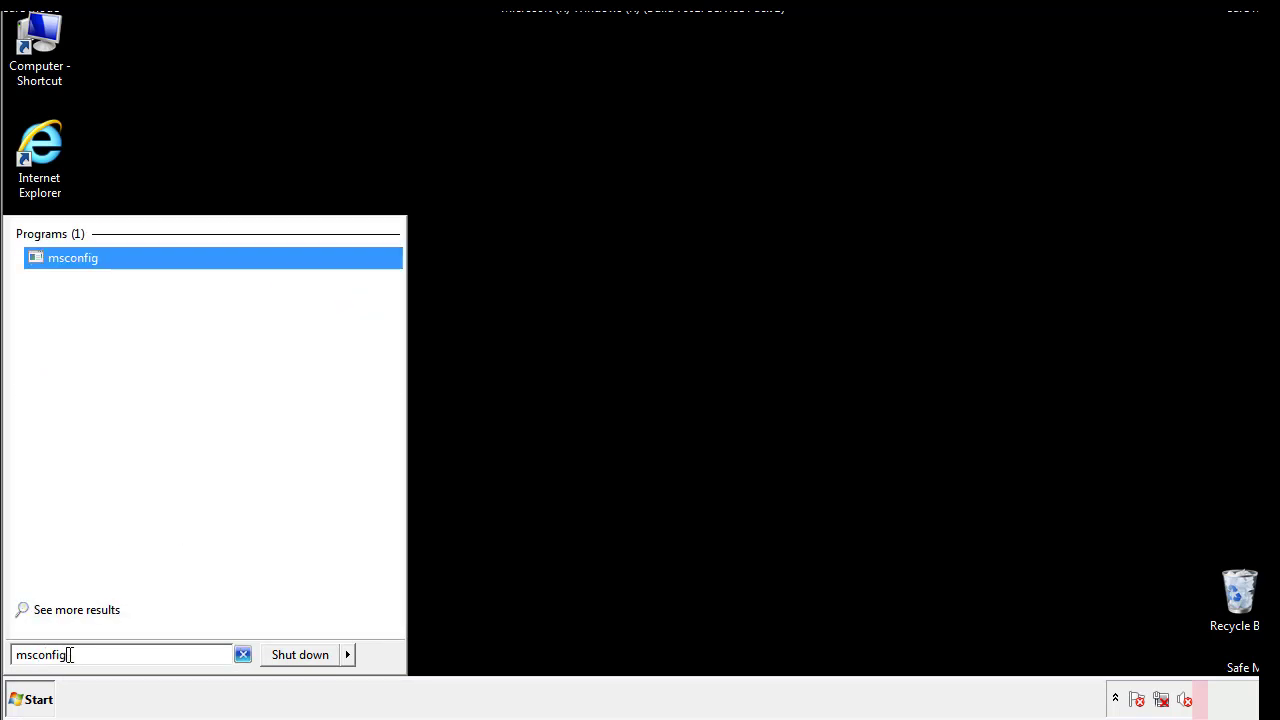
key("Return")
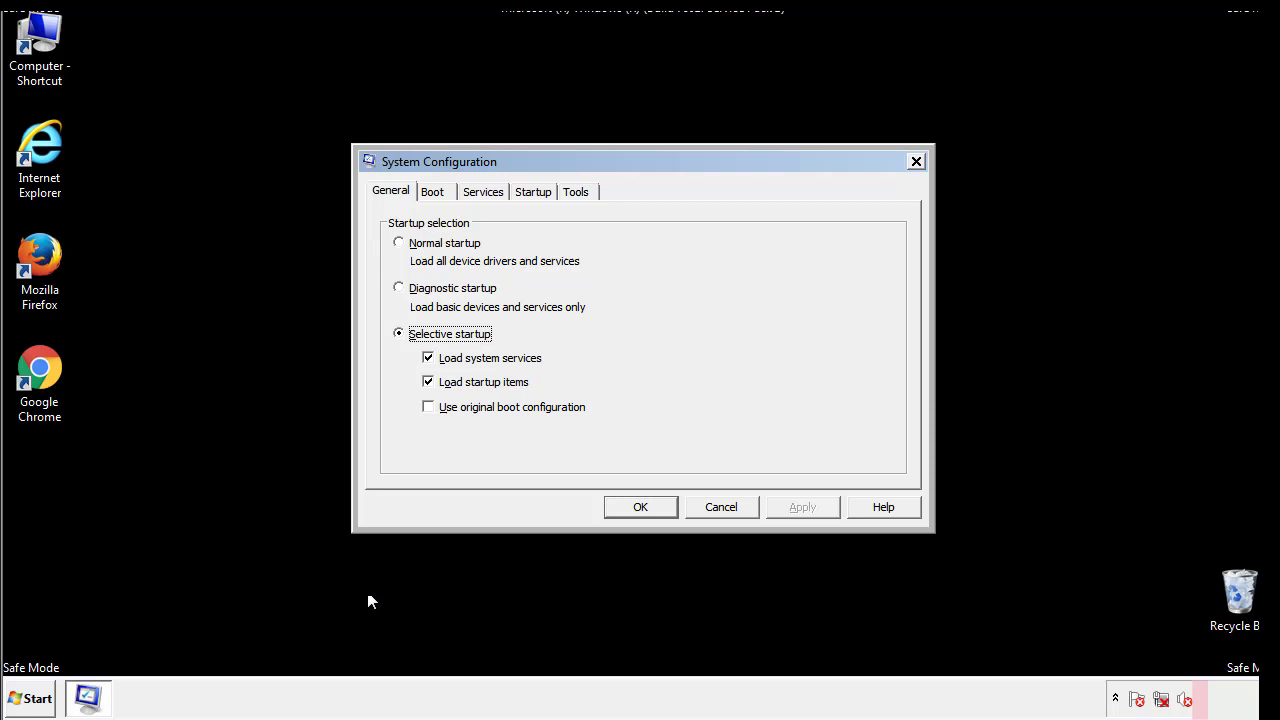
Disable Safe boot in the Windows 7 boot options, apply the change, and restart the computer.
left_click(433, 190)
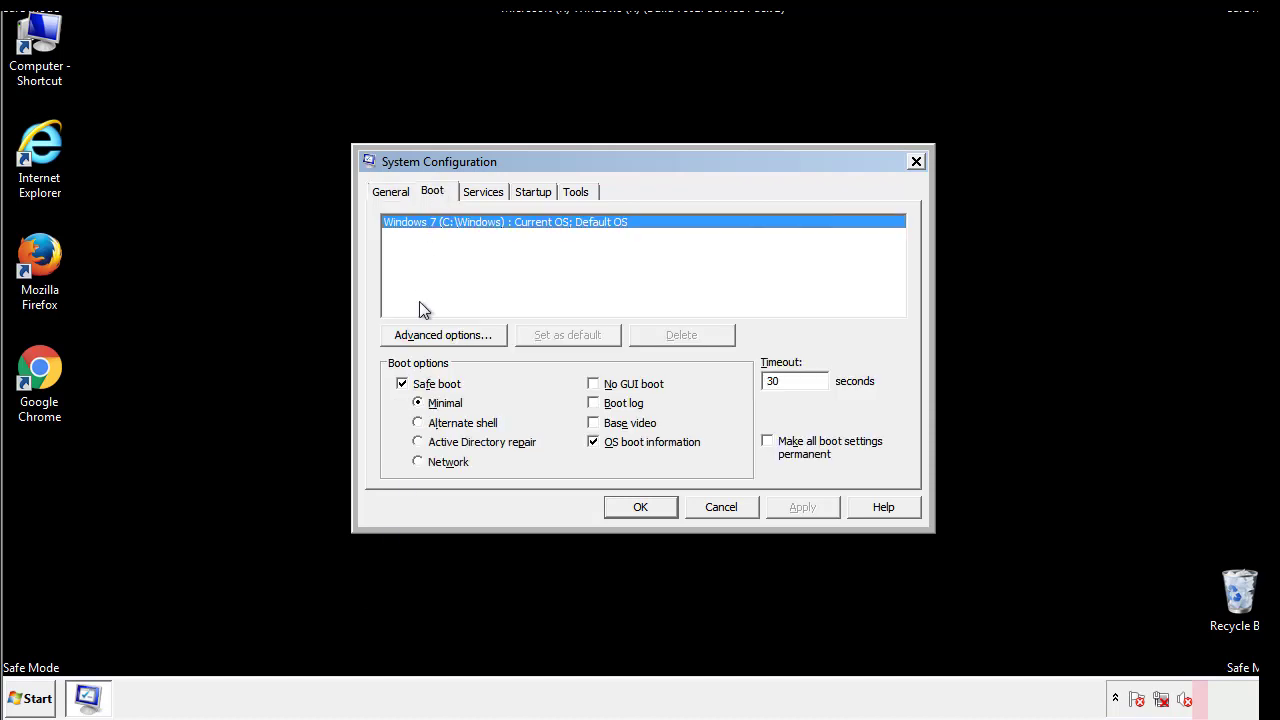
left_click(403, 384)
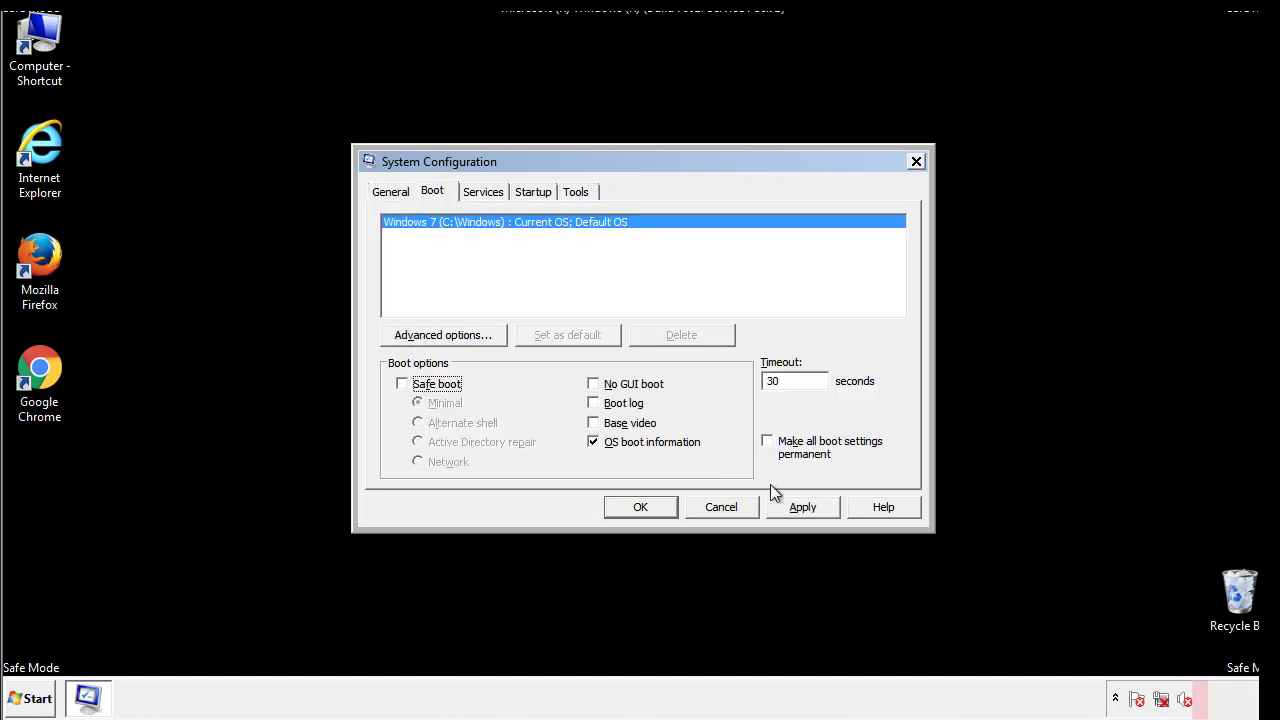
left_click(805, 506)
left_click(640, 507)
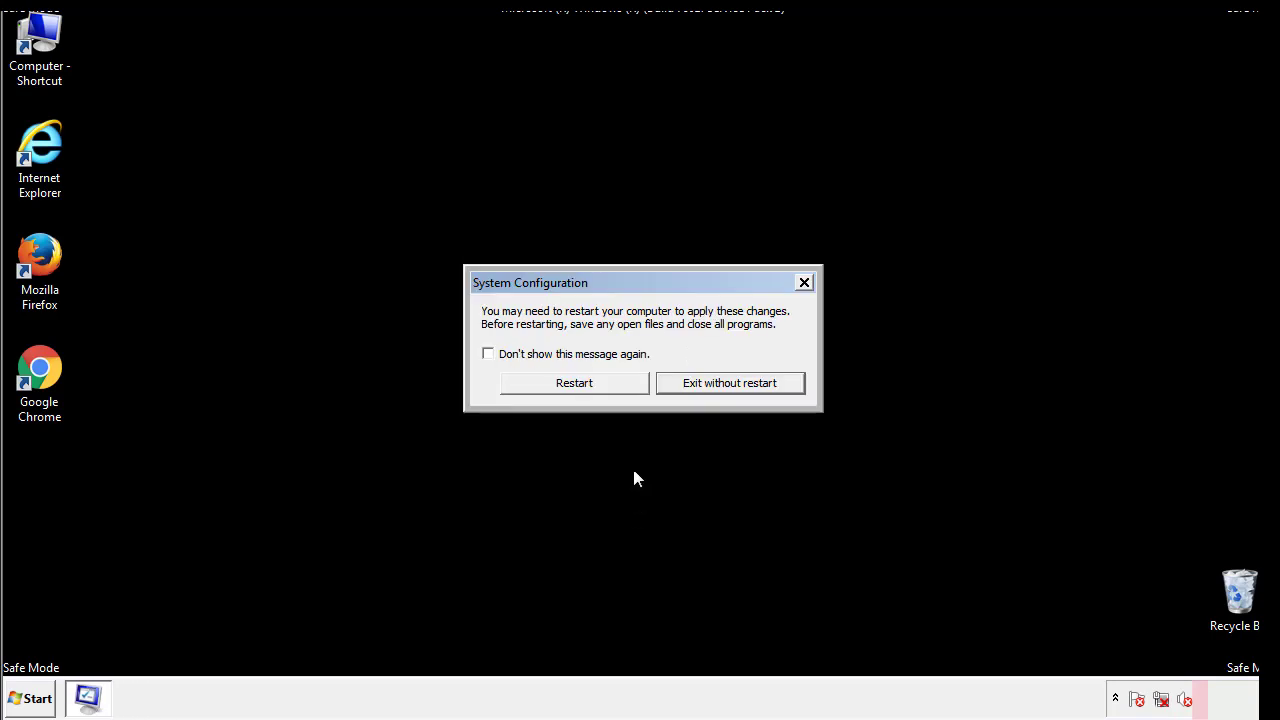
left_click(592, 389)
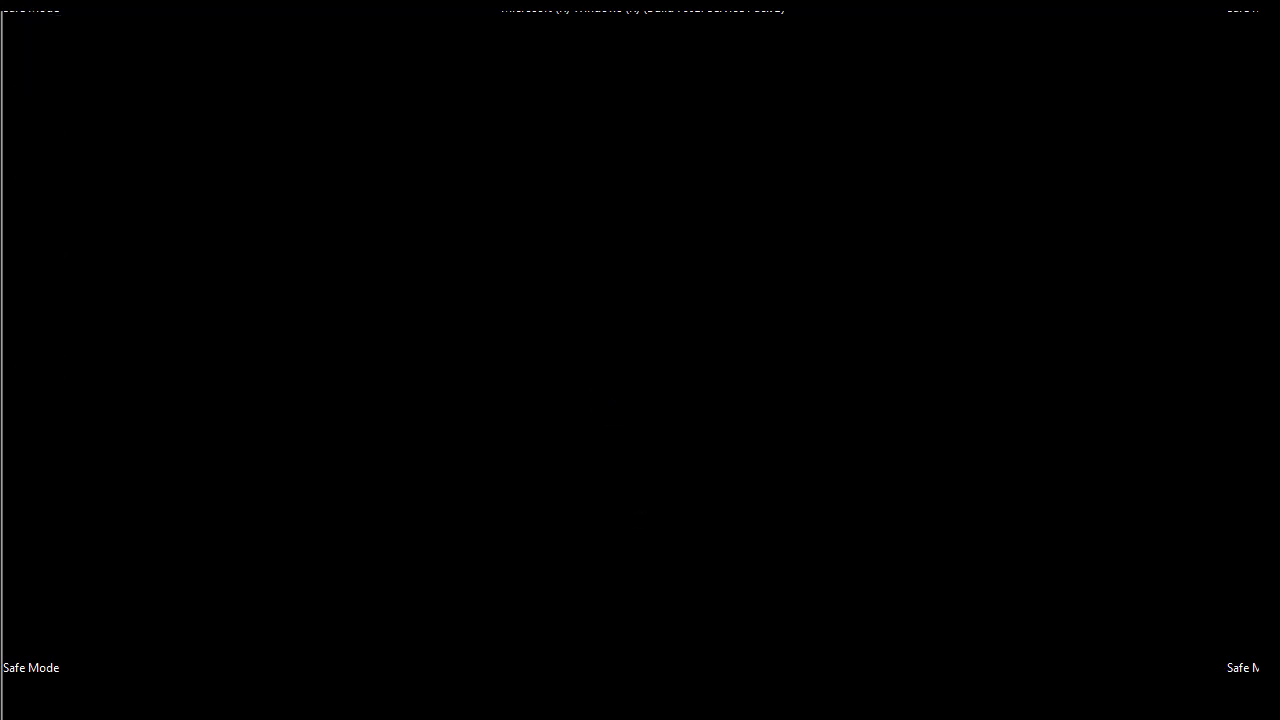